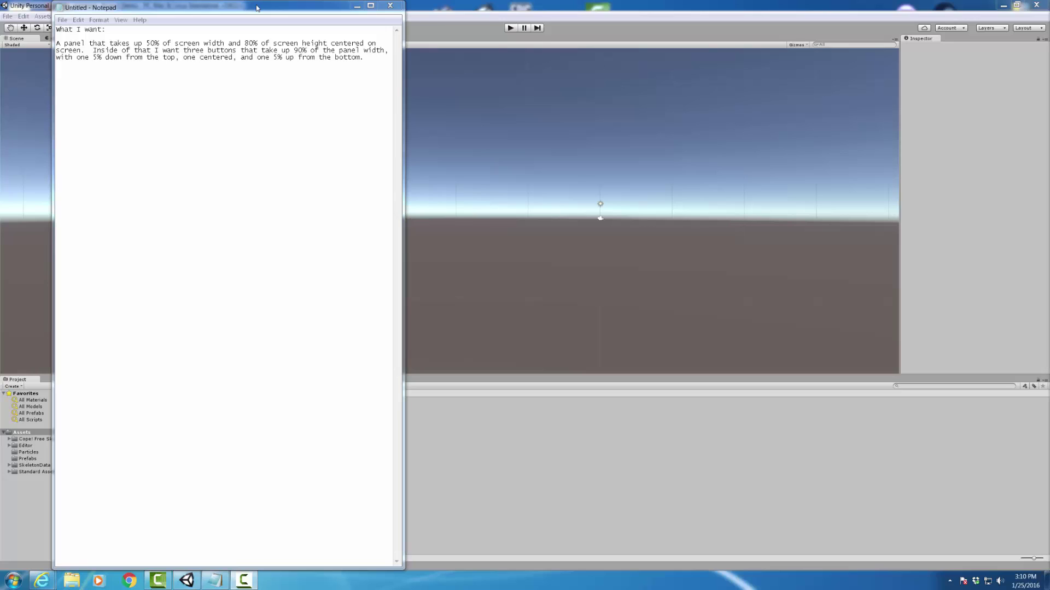
# Add a UI Panel from GameObject > UI, then frame and zoom the Scene view onto it.
pyautogui.click(724, 196)
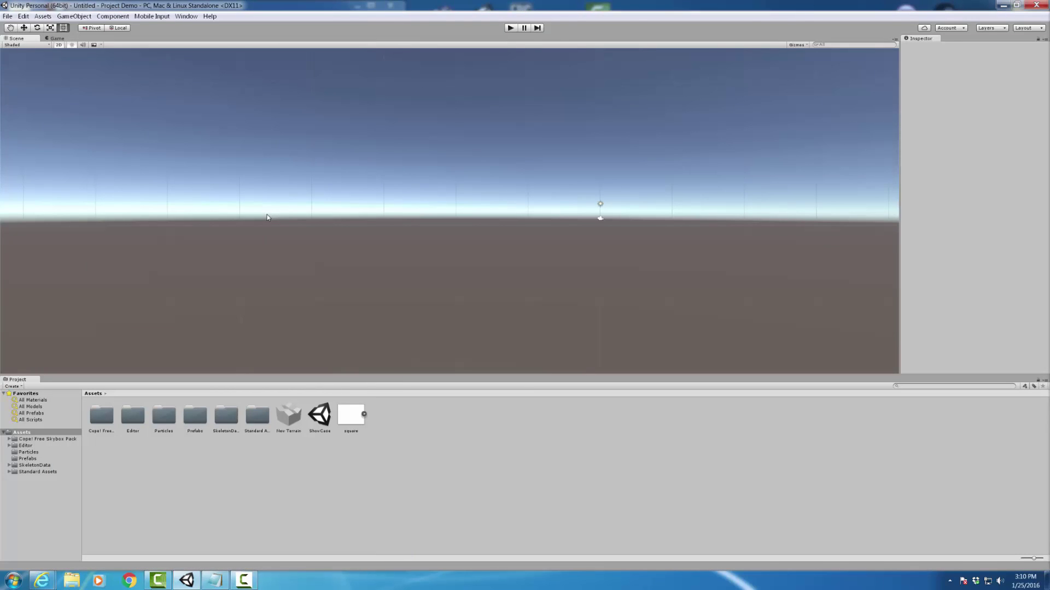
pyautogui.click(73, 17)
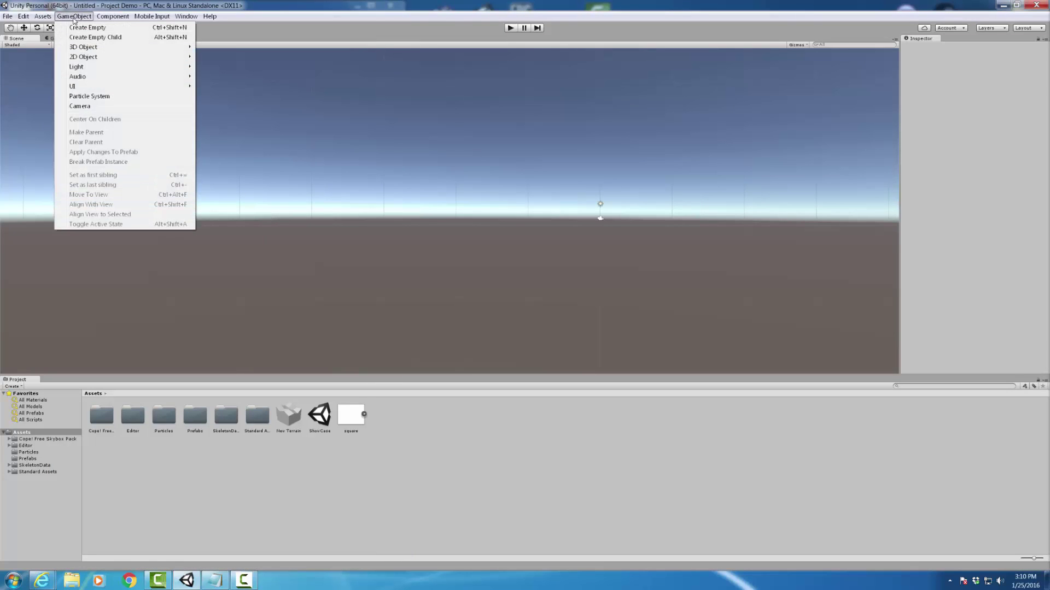
pyautogui.moveTo(116, 90)
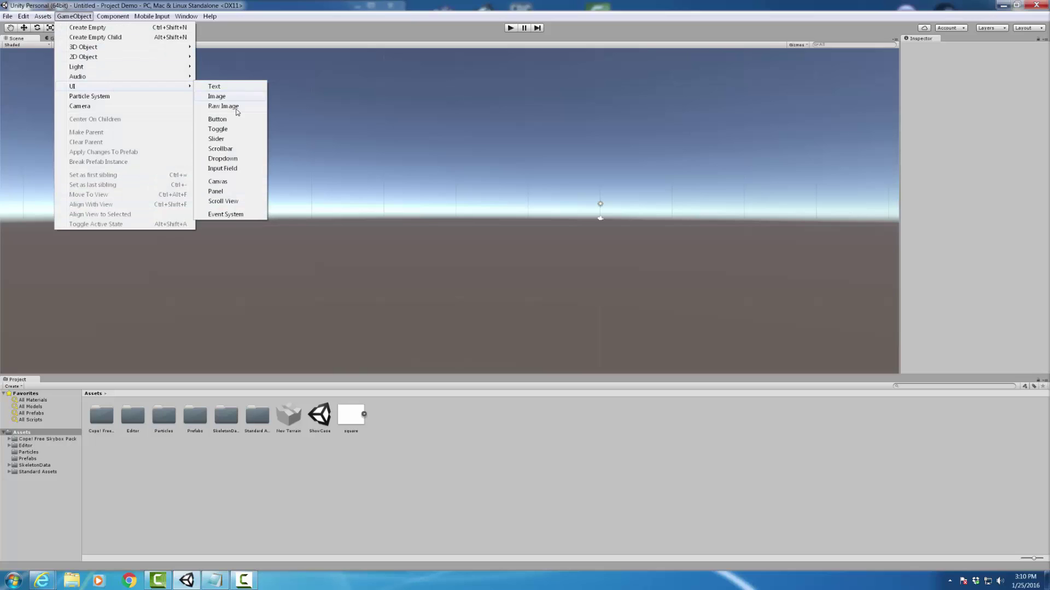
pyautogui.click(239, 196)
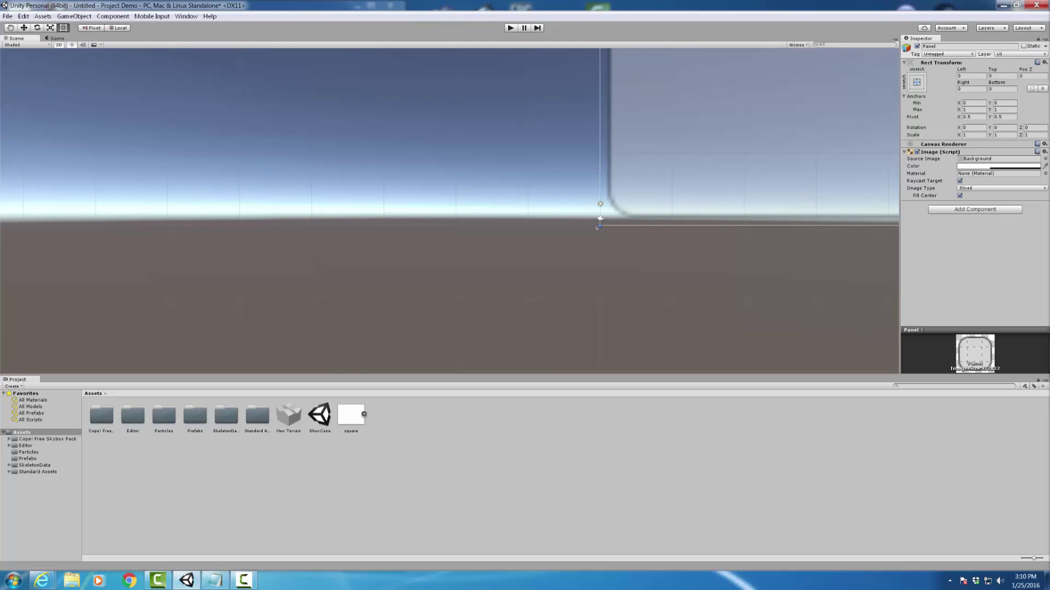
pyautogui.press('f')
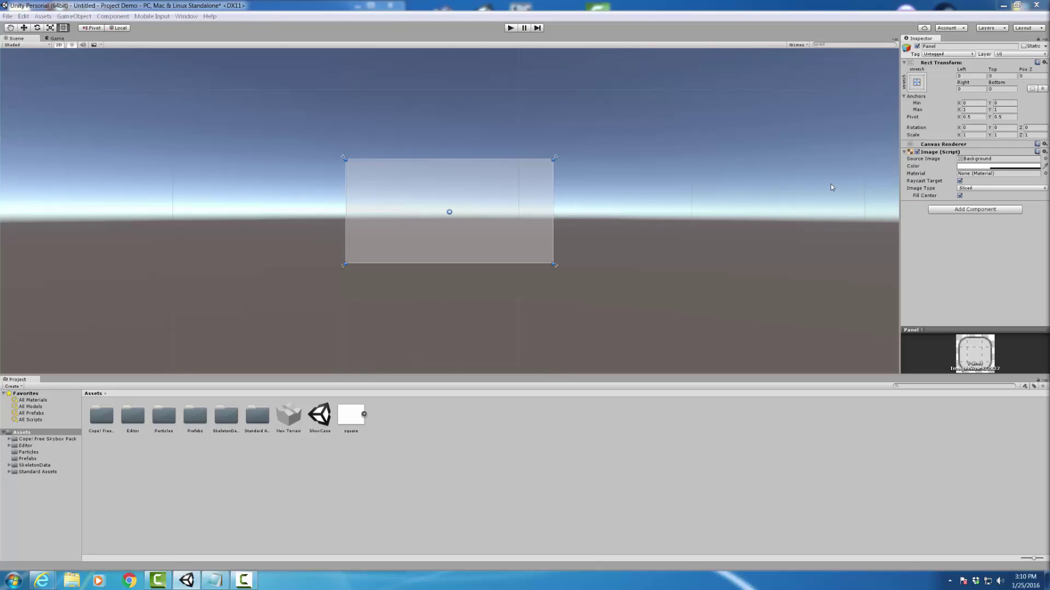
pyautogui.scroll(5, 554, 228)
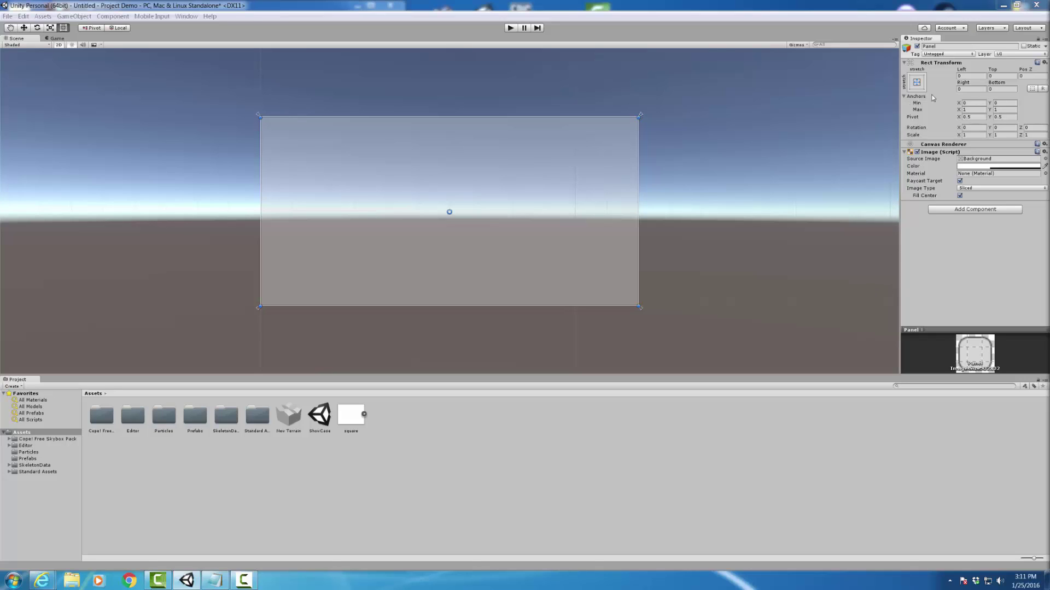
# Drag the panel's anchor handles inward from both sides in the Scene view.
pyautogui.click(918, 121)
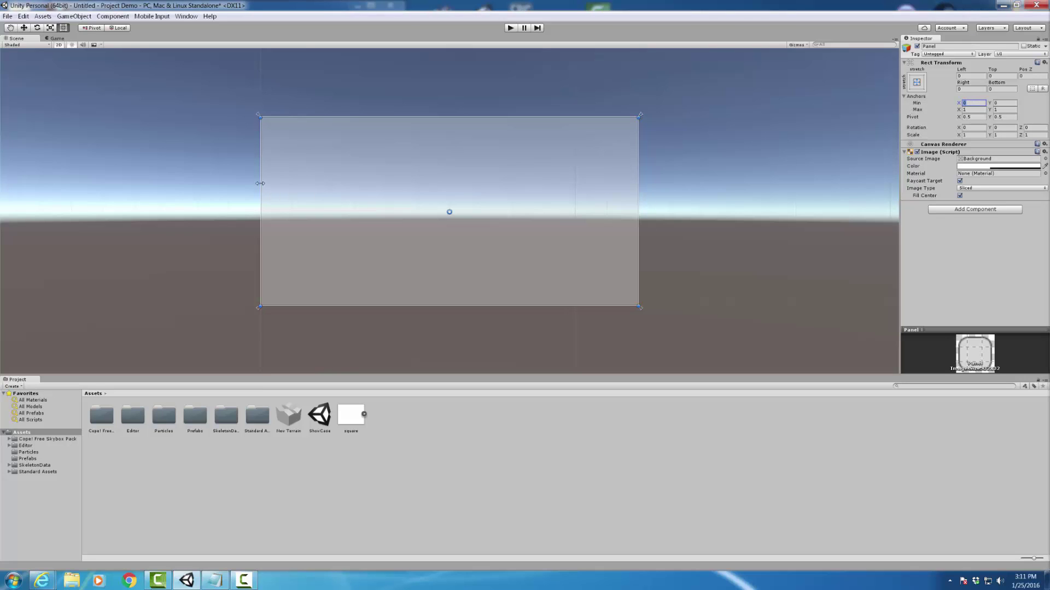
pyautogui.moveTo(261, 184); pyautogui.dragTo(389, 188)
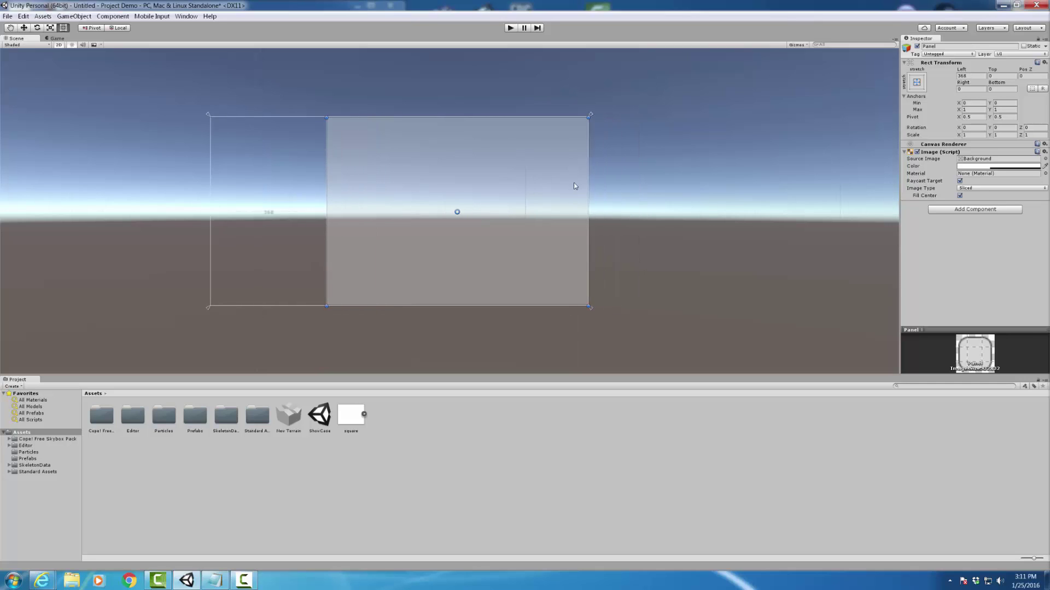
pyautogui.moveTo(574, 182); pyautogui.dragTo(469, 184)
pyautogui.press('f')
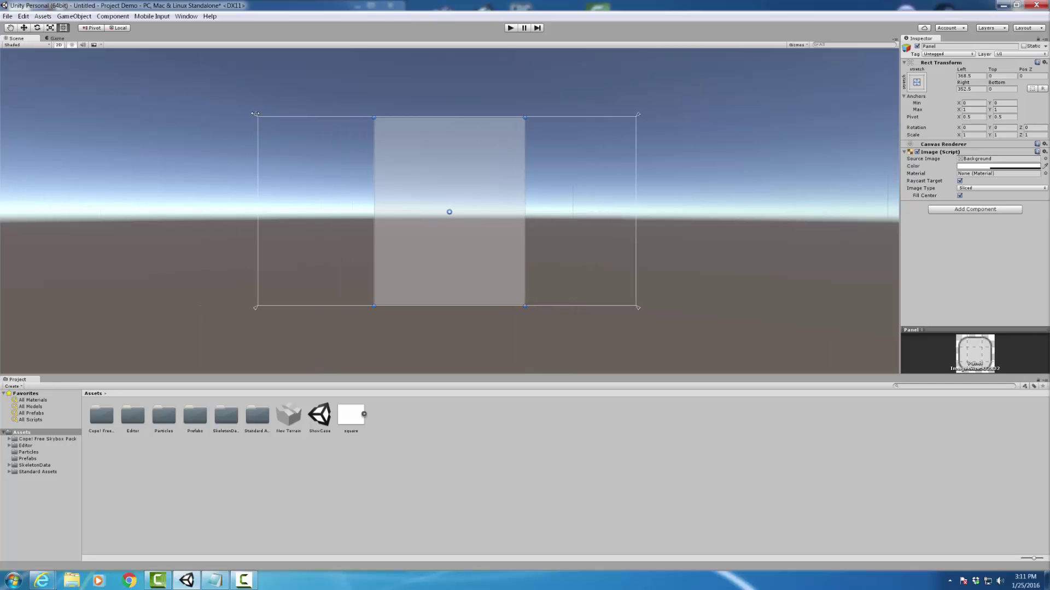
pyautogui.moveTo(255, 112)
pyautogui.mouseDown()
pyautogui.moveTo(307, 114)
pyautogui.moveTo(386, 140)
pyautogui.mouseUp()
pyautogui.moveTo(255, 113); pyautogui.dragTo(350, 122)
# Set the panel's anchors to Min 0.25/0.1 and Max 0.75/0.9.
pyautogui.click(973, 102)
pyautogui.write('0.25')
pyautogui.press('Tab')
pyautogui.write('.9')
pyautogui.press('BackSpace')
pyautogui.write('1')
pyautogui.press('Tab')
pyautogui.write('.75')
pyautogui.press('Tab')
pyautogui.write('1')
# Zero the panel's Left, Top, Right and Bottom offsets.
pyautogui.click(966, 76)
pyautogui.write('0')
pyautogui.press('Tab')
pyautogui.write('0')
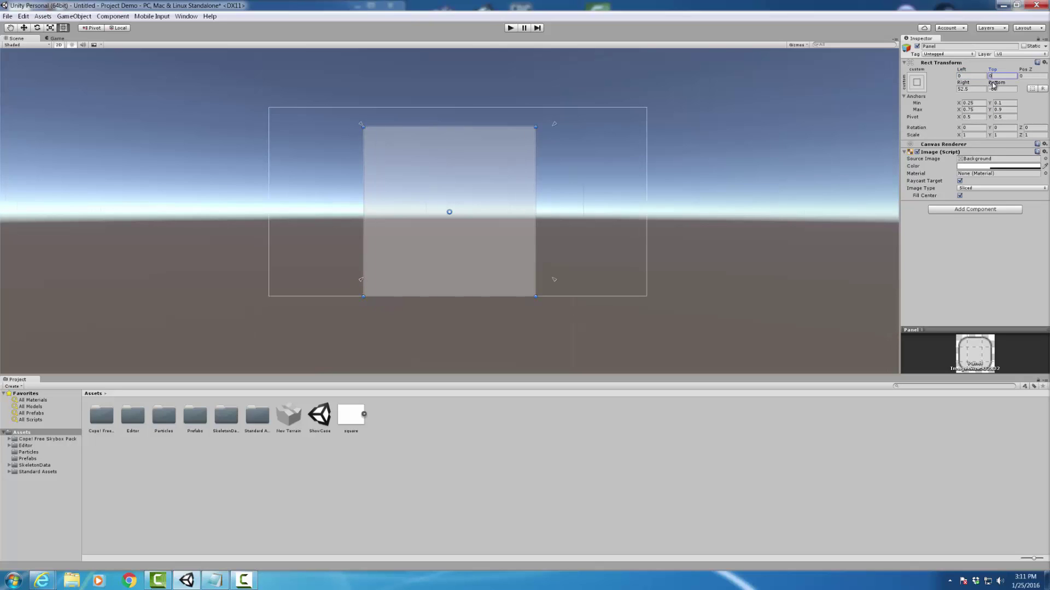
pyautogui.press('Tab')
pyautogui.press('Tab')
pyautogui.write('0')
pyautogui.press('Tab')
pyautogui.write('0')
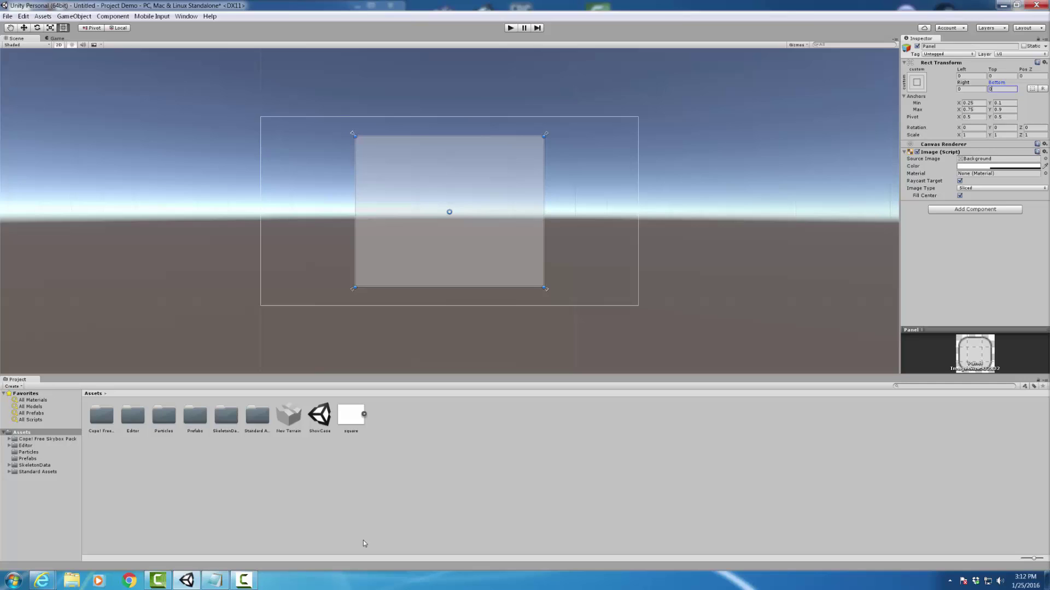
# Check the Notepad requirements, then set the panel's anchor Min Y to 0.05 and Max Y to 0.95.
pyautogui.click(215, 580)
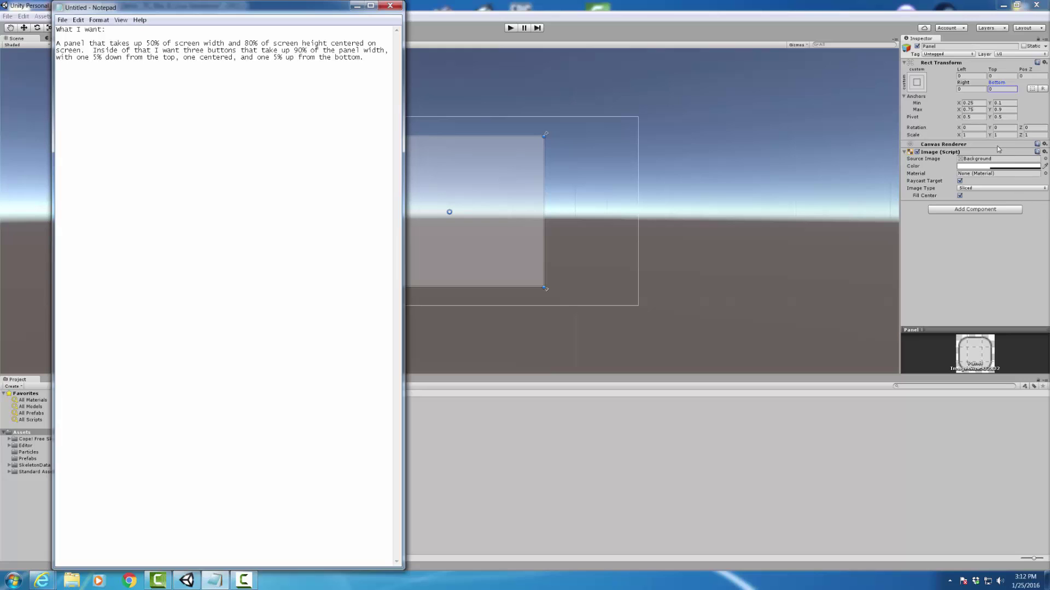
pyautogui.click(1005, 103)
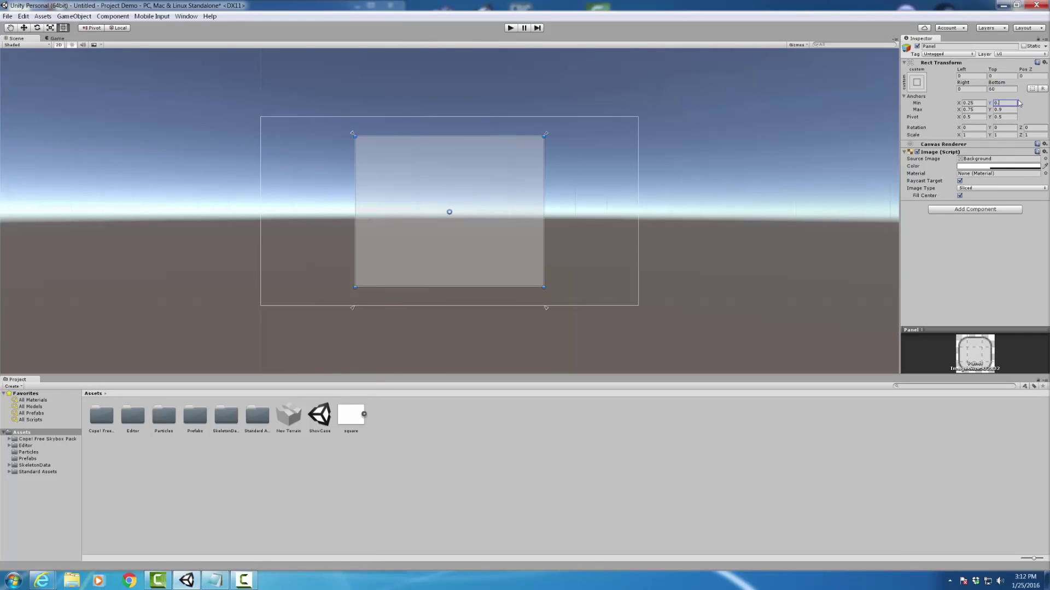
pyautogui.write('0.05')
pyautogui.click(1008, 110)
pyautogui.write('0.95')
pyautogui.click(1004, 88)
# Set the panel's Top and Bottom offsets to 0.
pyautogui.click(1003, 75)
pyautogui.write('0')
pyautogui.click(1002, 89)
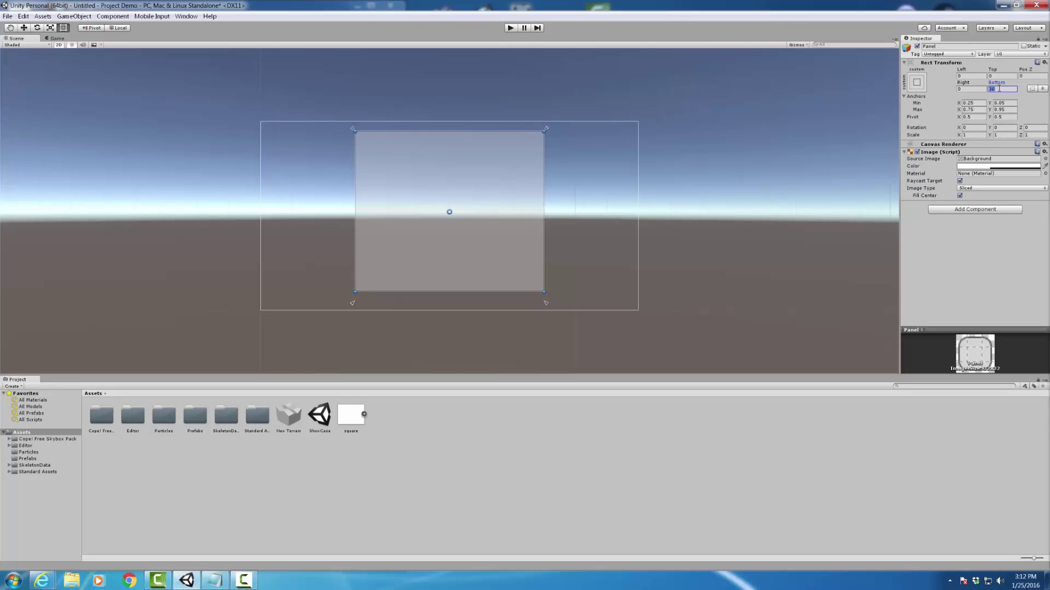
pyautogui.write('0')
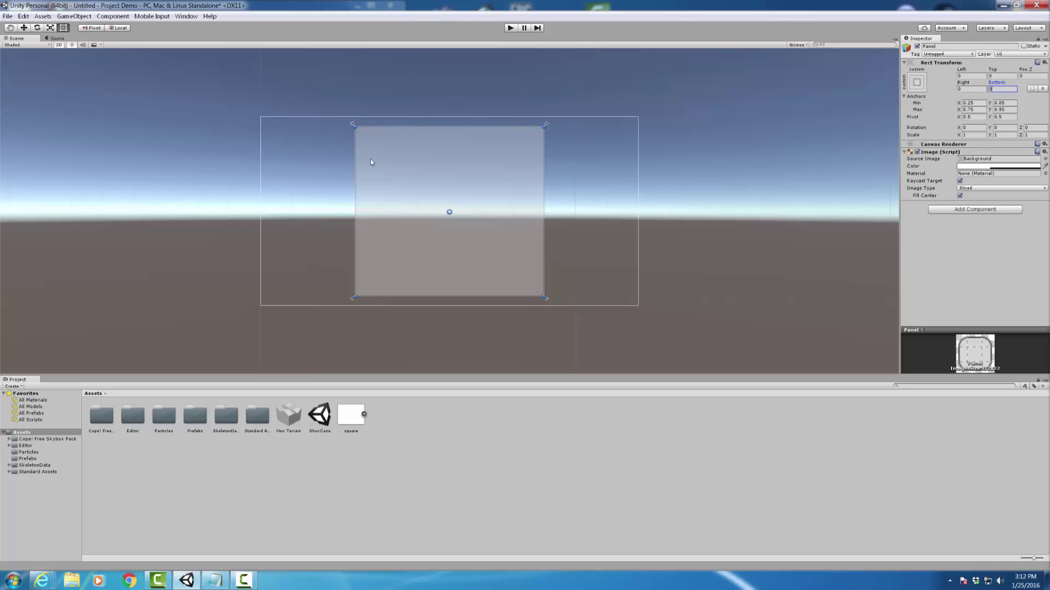
# Reselect the panel and dock the Hierarchy window beside the Scene view.
pyautogui.click(459, 179)
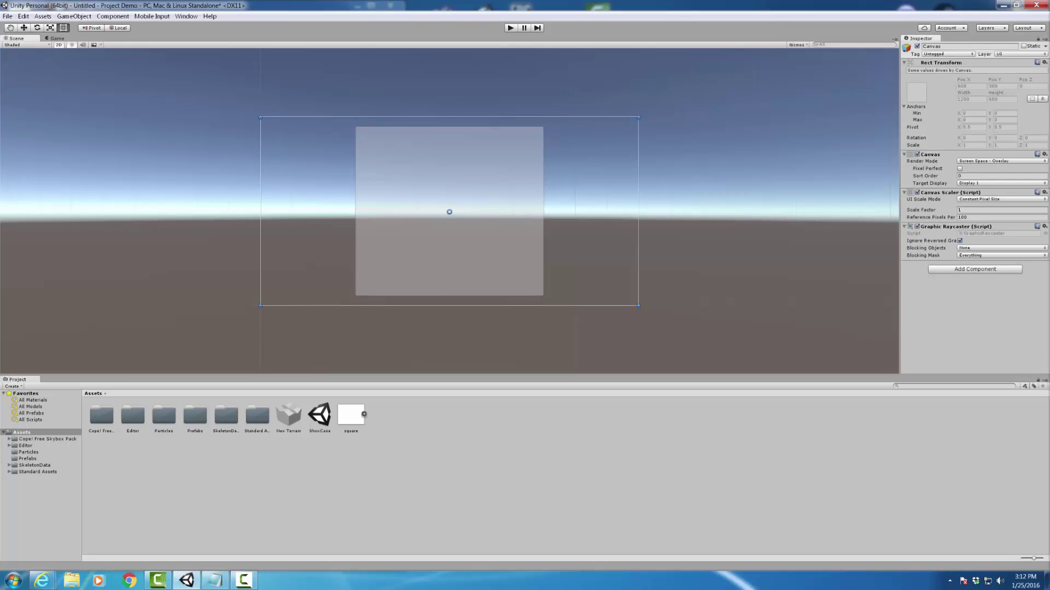
pyautogui.click(459, 178)
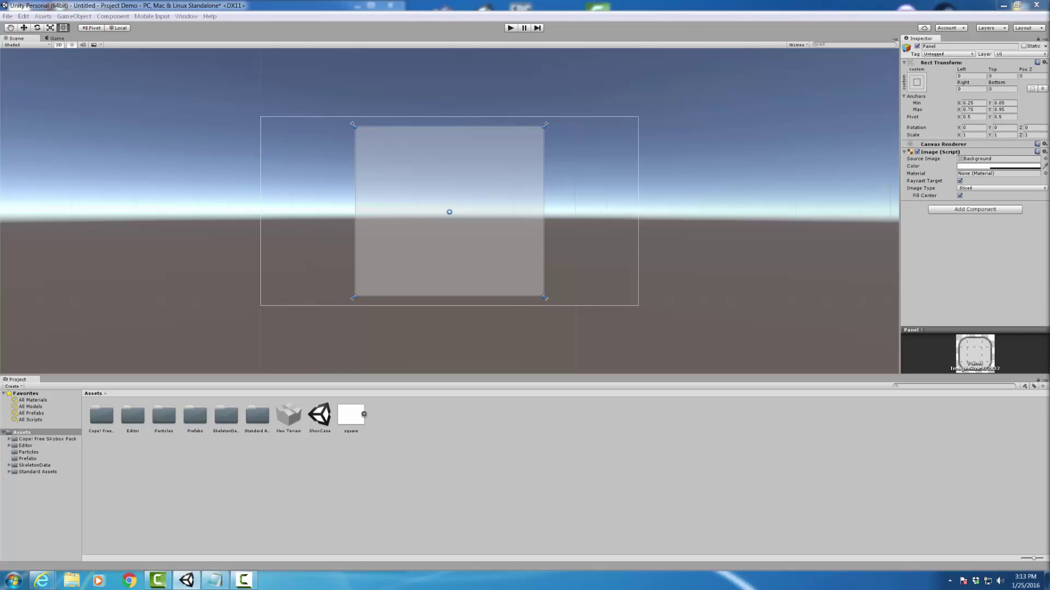
pyautogui.moveTo(679, 106); pyautogui.dragTo(699, 163)
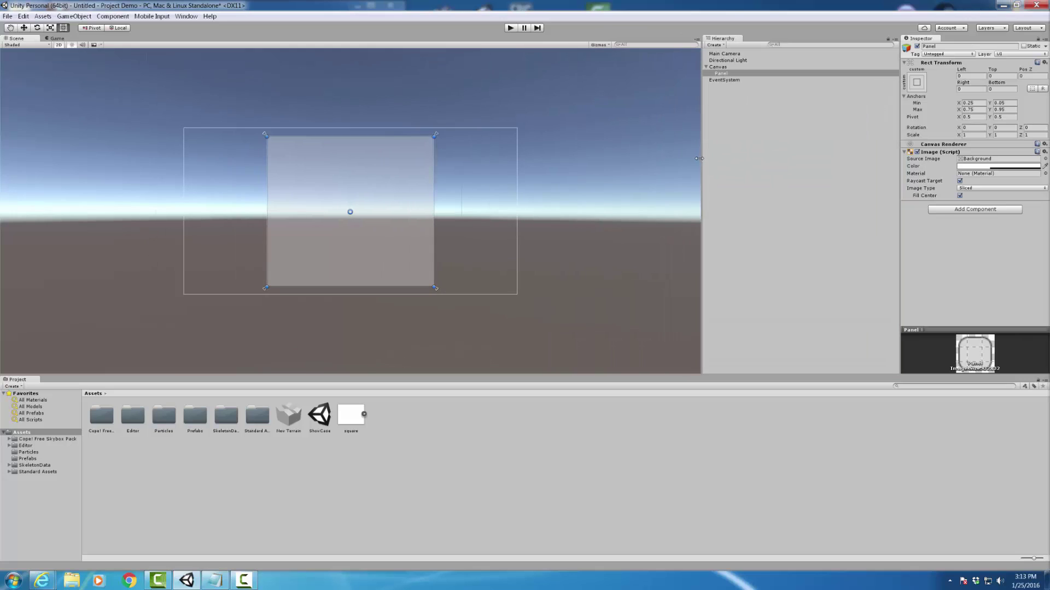
# Add a UI Button as a child of Panel in the Hierarchy.
pyautogui.click(718, 74)
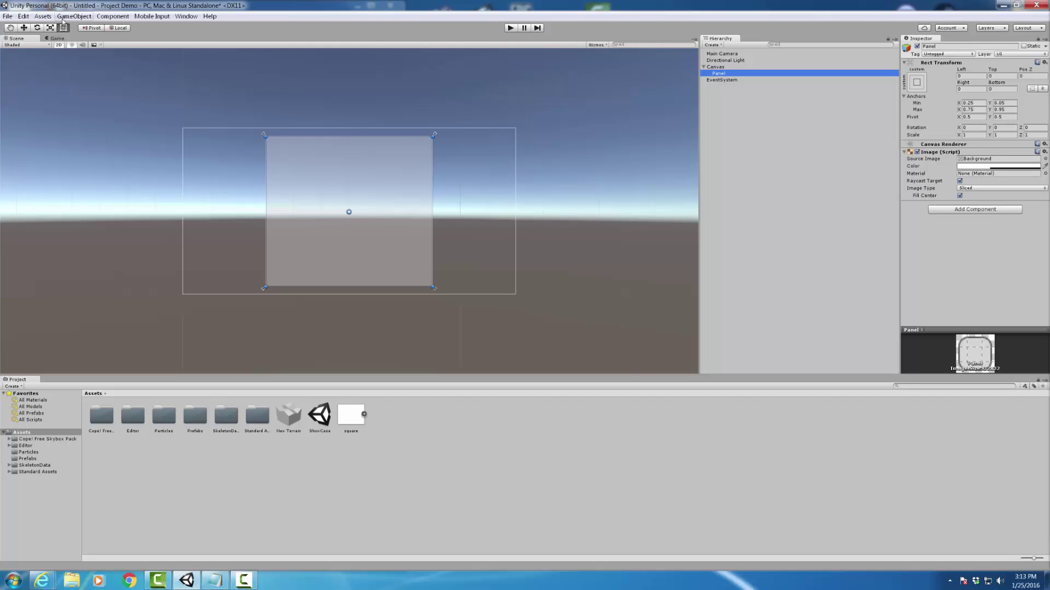
pyautogui.rightClick(716, 74)
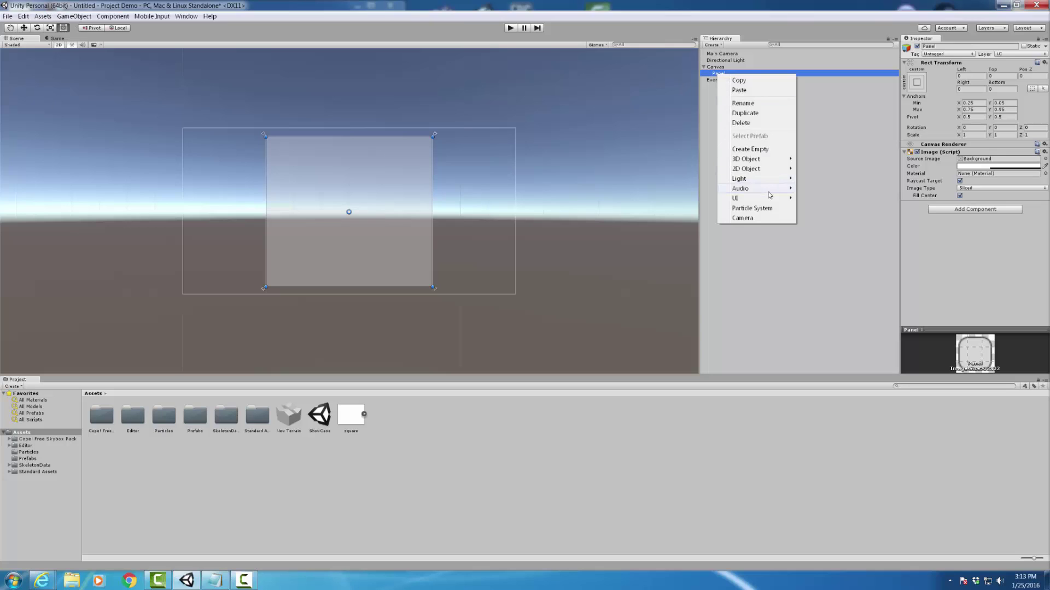
pyautogui.moveTo(769, 198)
pyautogui.click(825, 226)
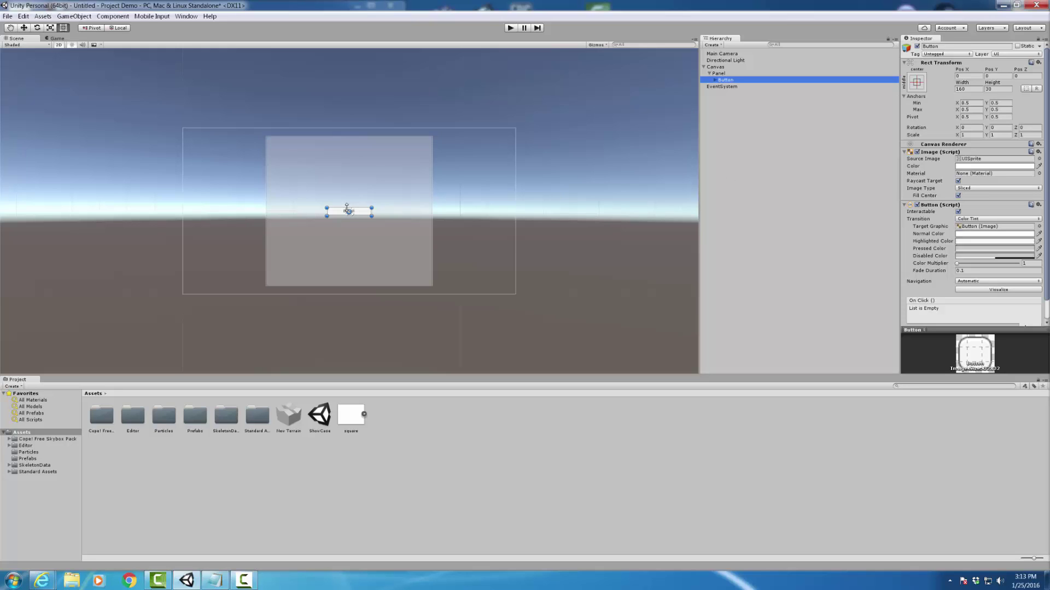
# Drag the button's anchor handles out toward the panel's left and right edges.
pyautogui.scroll(5, 346, 210)
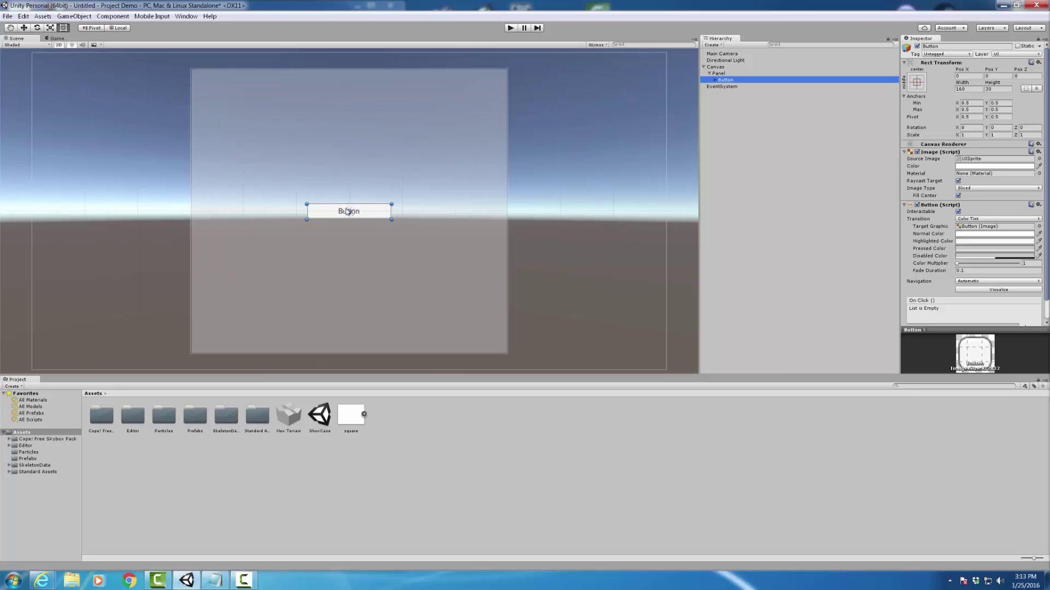
pyautogui.moveTo(348, 211); pyautogui.dragTo(203, 199)
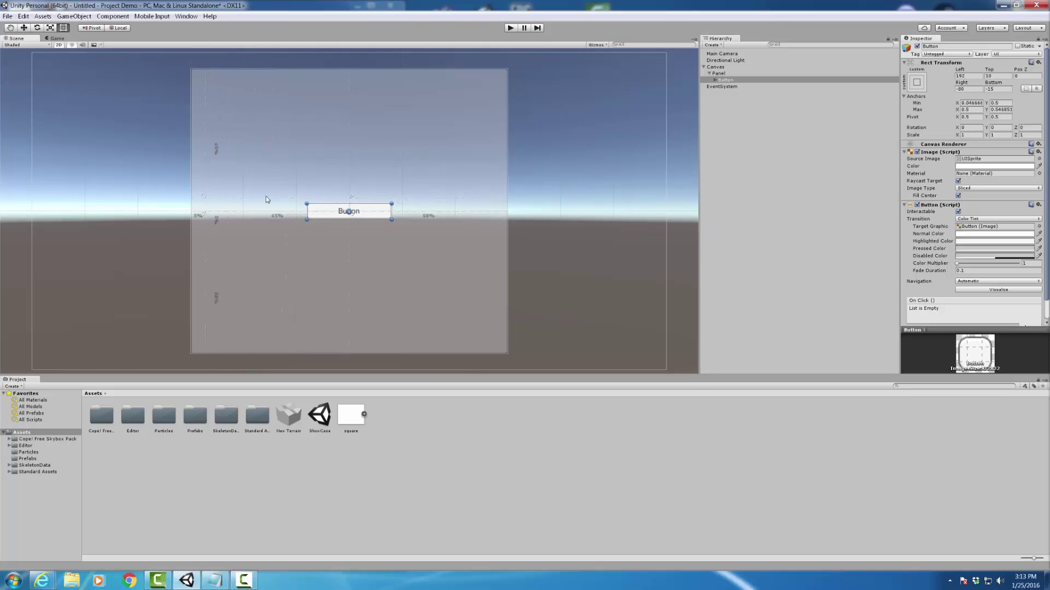
pyautogui.moveTo(352, 199); pyautogui.dragTo(492, 202)
# Type the button's anchor Min X 0.05 and Max X 0.95, then change Max X to 0.9.
pyautogui.click(979, 102)
pyautogui.write('0.05')
pyautogui.press('Tab')
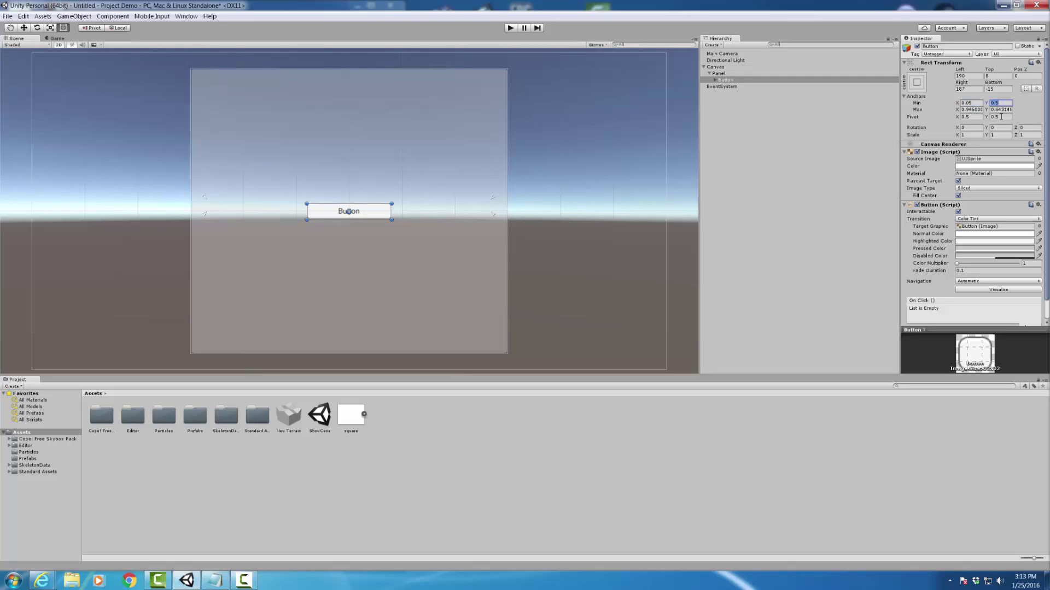
pyautogui.press('Tab')
pyautogui.write('.95')
pyautogui.press('Return')
pyautogui.moveTo(494, 215); pyautogui.dragTo(497, 229)
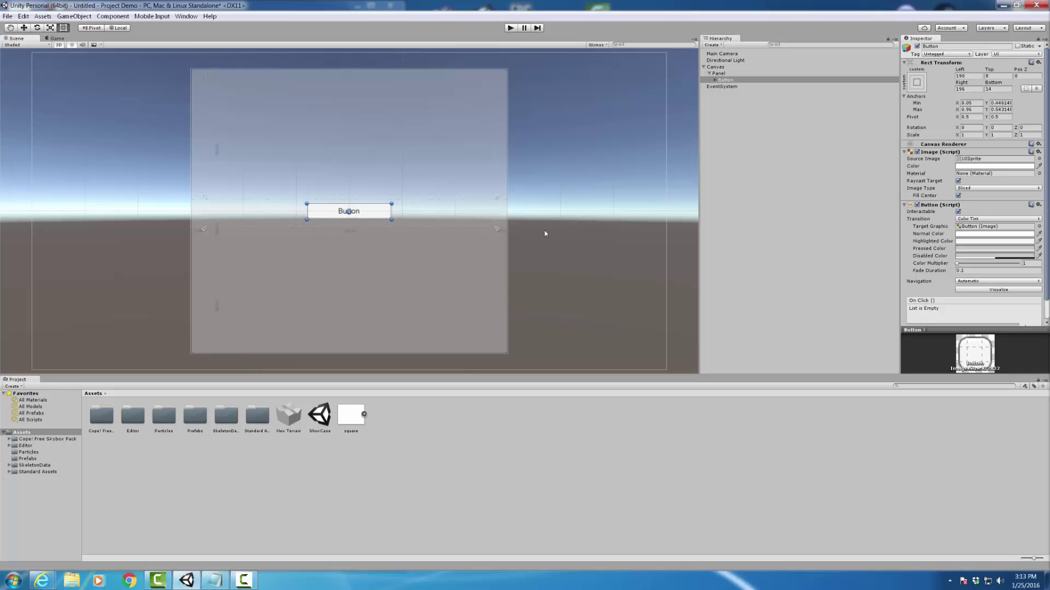
pyautogui.click(978, 110)
pyautogui.write('0.9')
# Set the button's anchors to Min 0.05/0.85 and Max 0.95/0.95.
pyautogui.moveTo(206, 199); pyautogui.dragTo(209, 82)
pyautogui.moveTo(209, 82); pyautogui.dragTo(208, 82)
pyautogui.click(999, 110)
pyautogui.write('0.95')
pyautogui.click(1004, 103)
pyautogui.write('0.85')
pyautogui.click(975, 104)
pyautogui.write('0.05')
pyautogui.click(977, 110)
# Zero the button's Left, Top, Right and Bottom offsets.
pyautogui.click(980, 76)
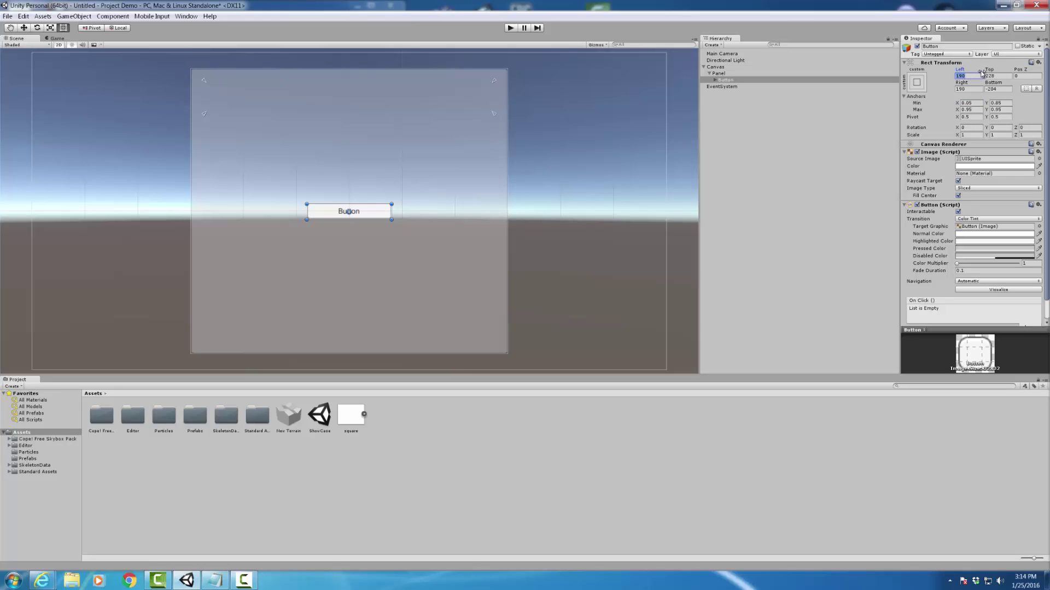
pyautogui.write('0')
pyautogui.press('Tab')
pyautogui.write('0')
pyautogui.press('Tab')
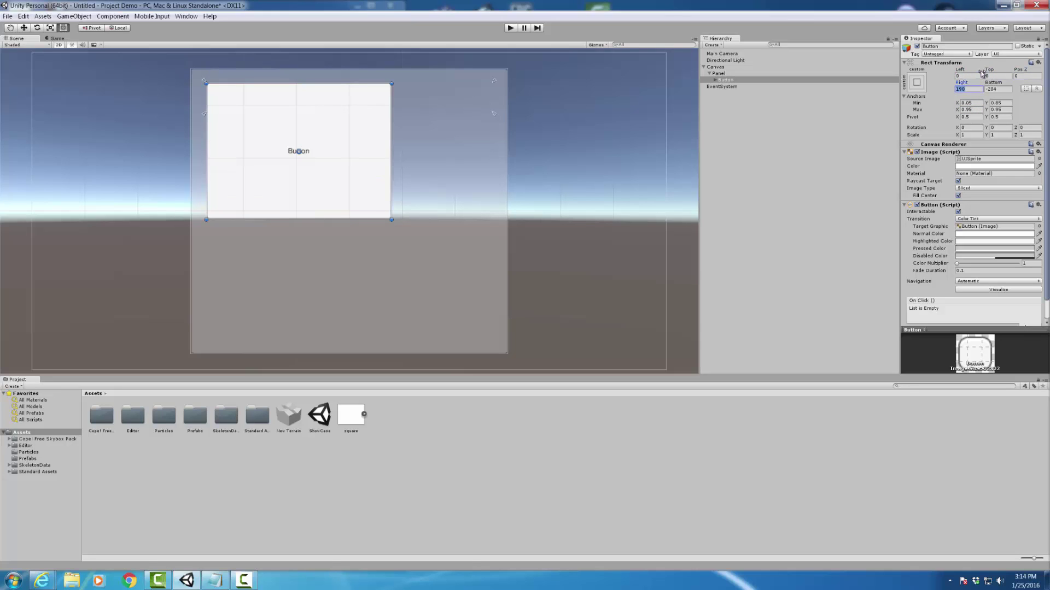
pyautogui.write('0')
pyautogui.press('Tab')
pyautogui.write('0')
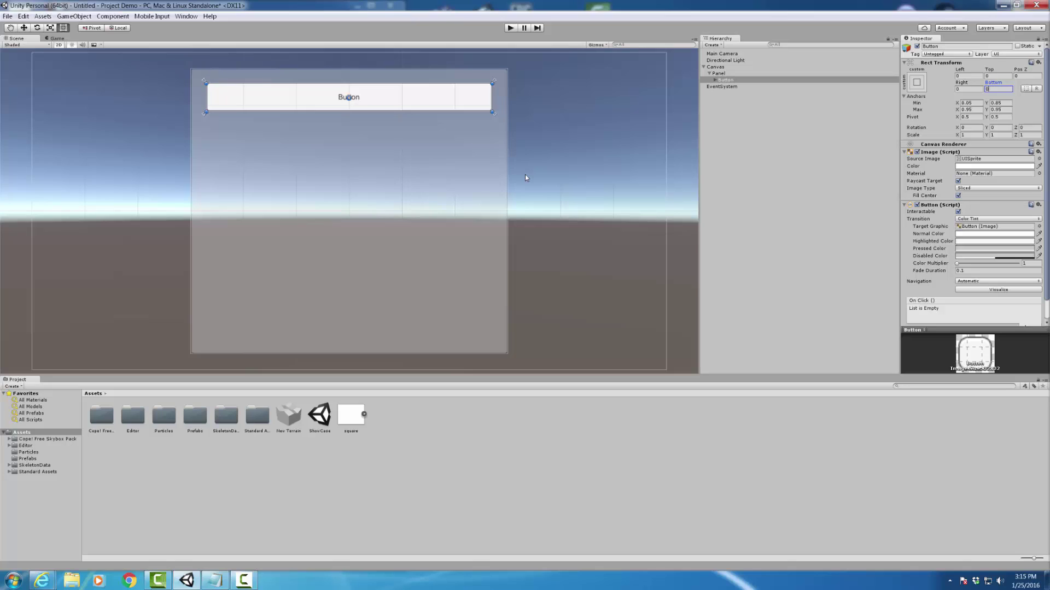
pyautogui.click(977, 103)
pyautogui.click(1009, 103)
pyautogui.click(981, 109)
pyautogui.click(1010, 103)
pyautogui.click(1009, 111)
pyautogui.click(1010, 104)
pyautogui.click(347, 183)
pyautogui.click(380, 100)
pyautogui.click(719, 74)
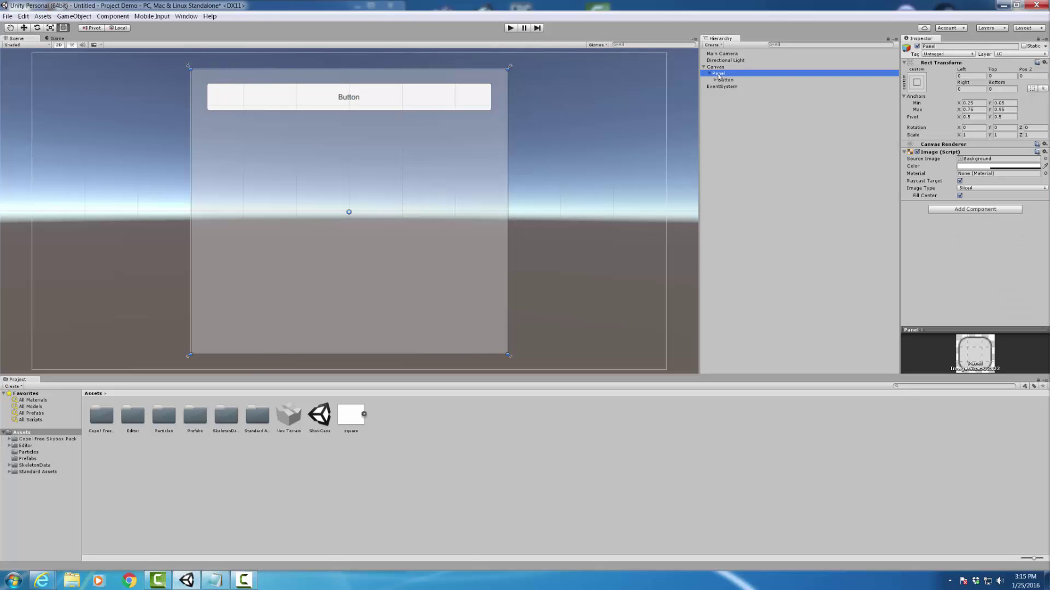
pyautogui.click(411, 163)
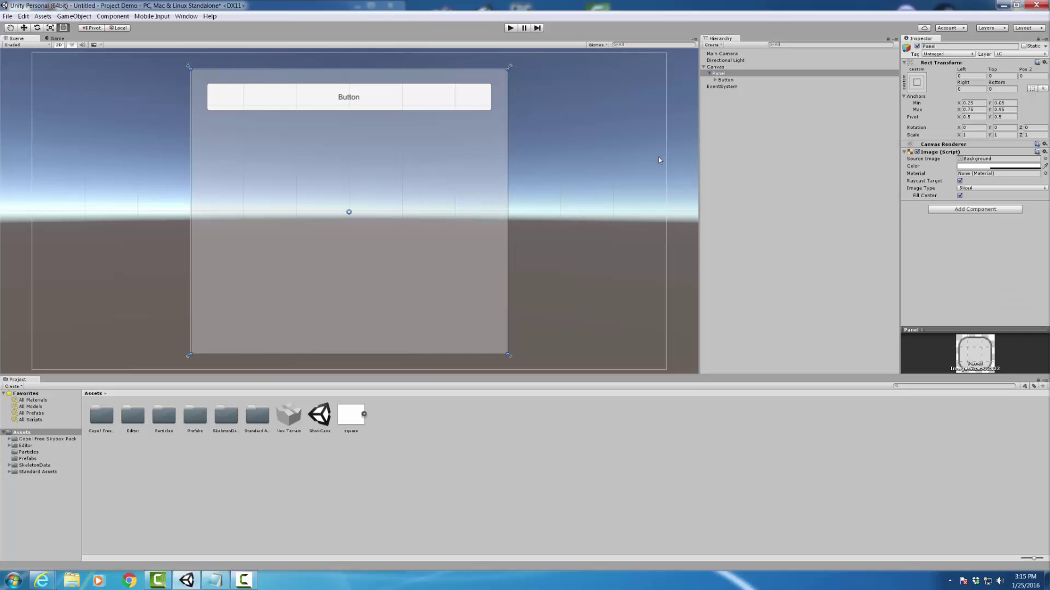
# Add a new UI Button inside the Panel.
pyautogui.rightClick(719, 75)
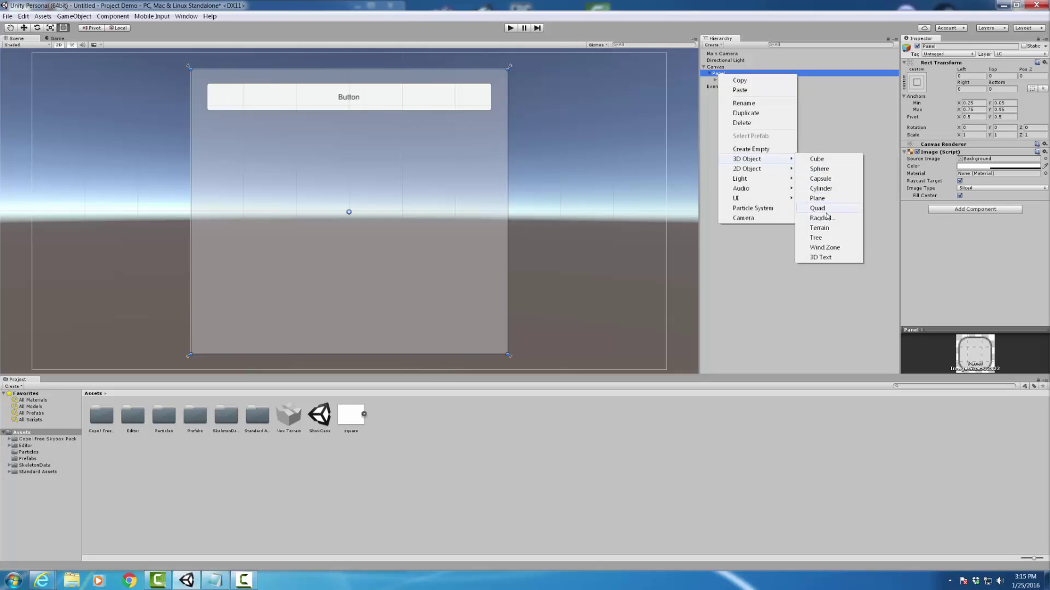
pyautogui.moveTo(781, 168)
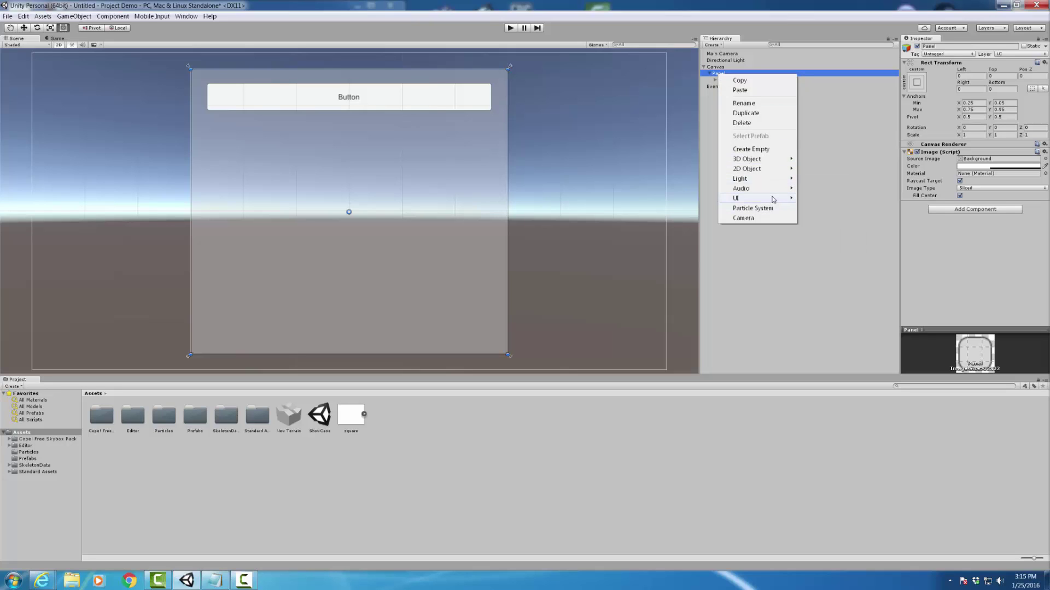
pyautogui.moveTo(774, 199)
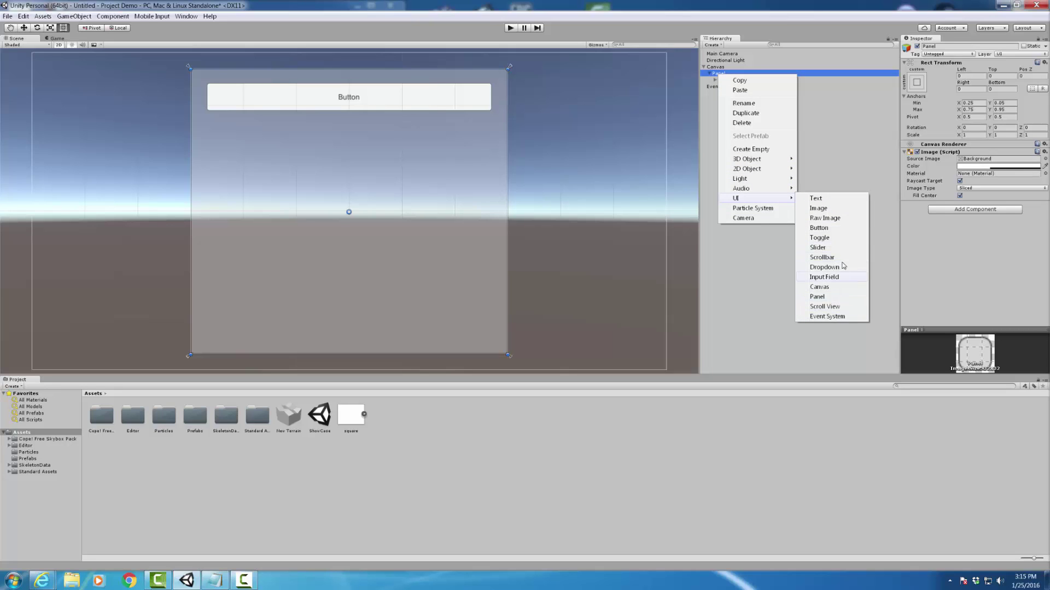
pyautogui.click(819, 228)
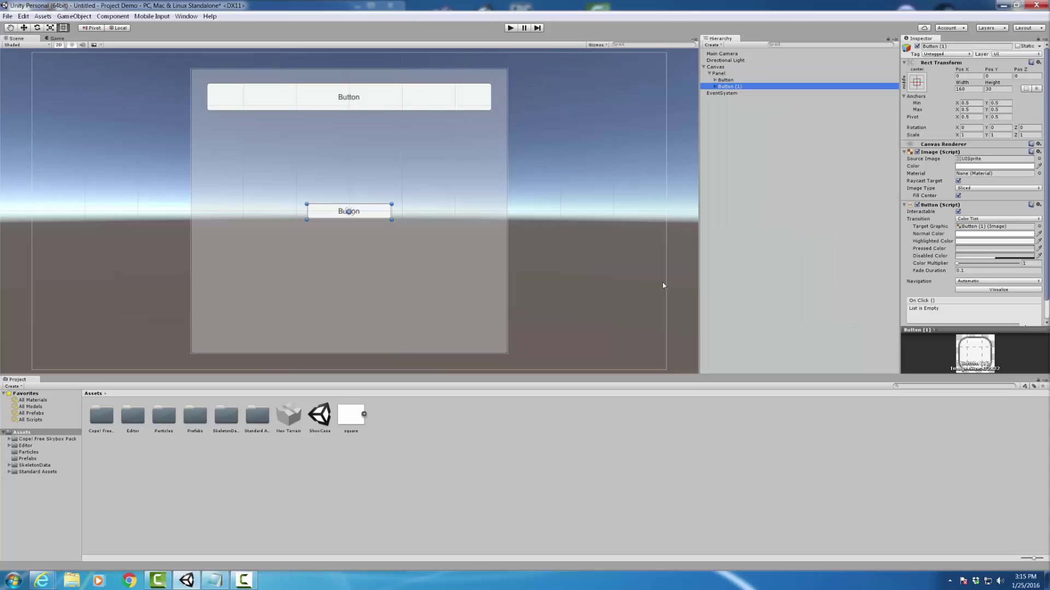
# Anchor Button (1) at Min 0.05/0.05 and Max 0.95/0.15 along the panel bottom.
pyautogui.moveTo(349, 215); pyautogui.dragTo(205, 342)
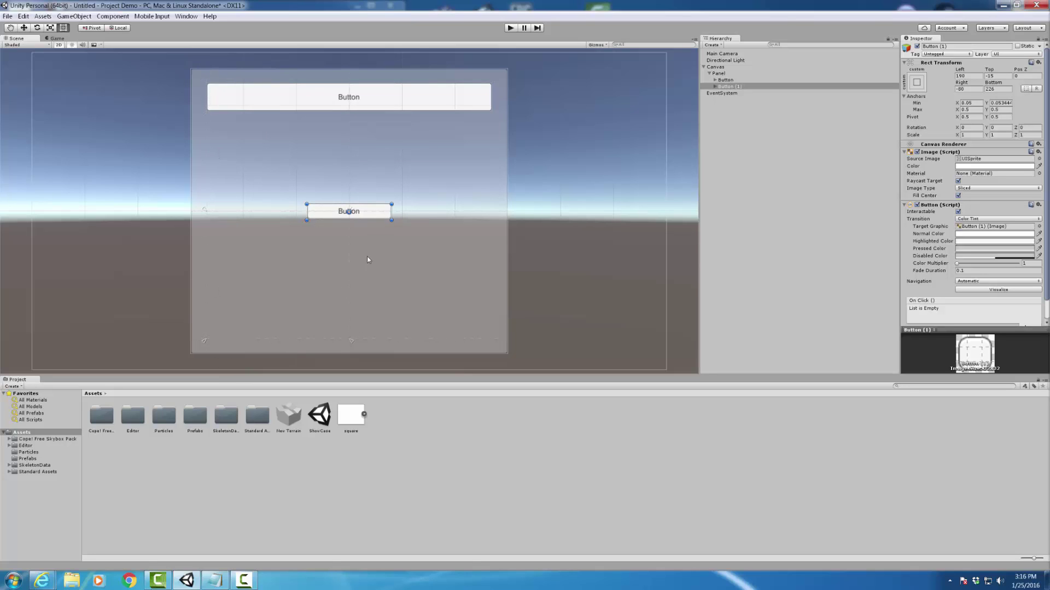
pyautogui.moveTo(349, 341); pyautogui.dragTo(490, 343)
pyautogui.moveTo(205, 211); pyautogui.dragTo(201, 307)
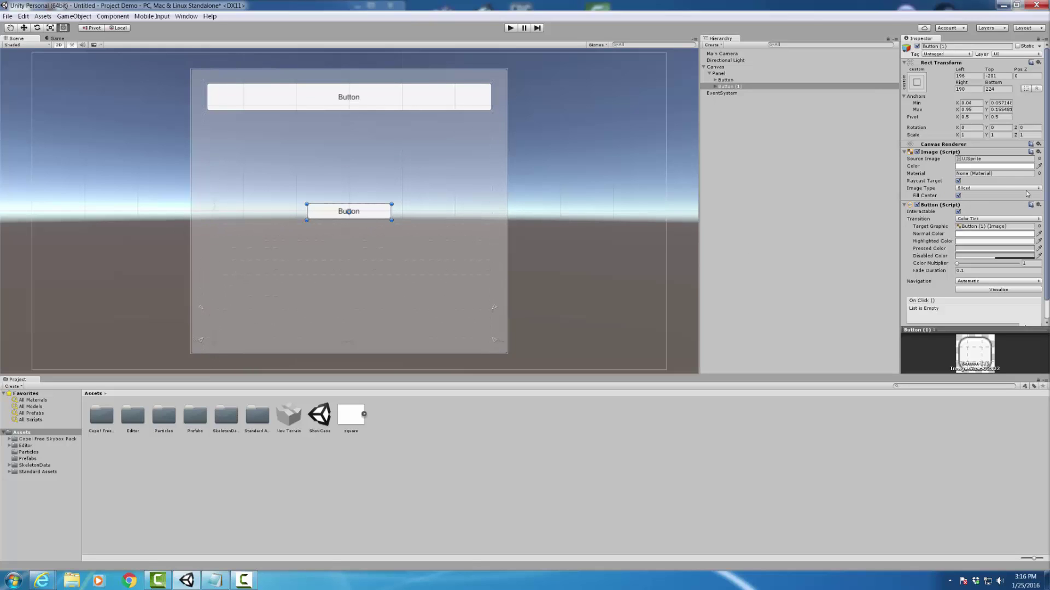
pyautogui.click(975, 104)
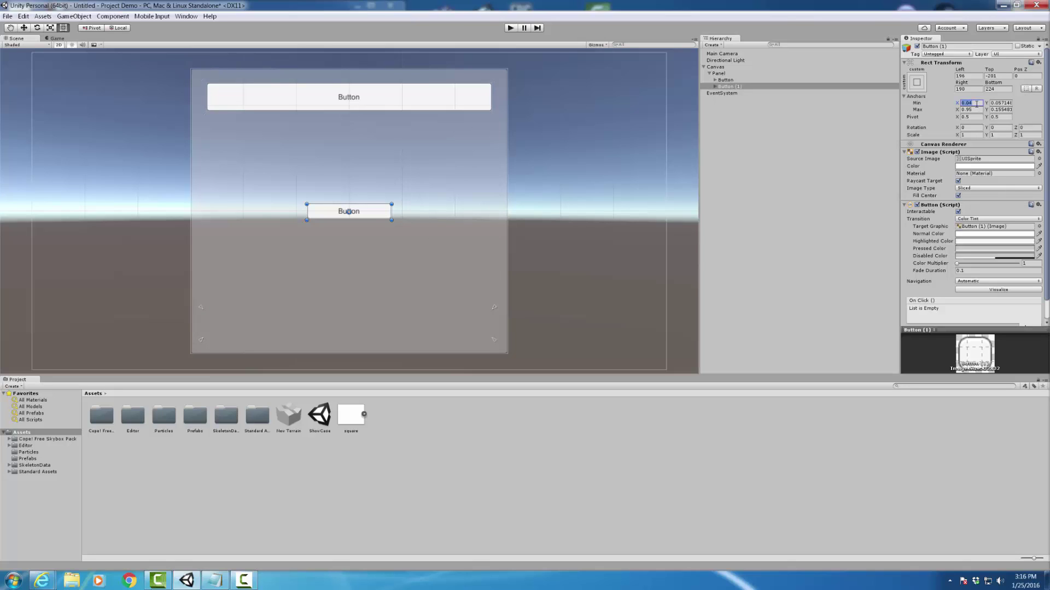
pyautogui.click(1003, 102)
pyautogui.write('0.05')
pyautogui.press('Tab')
pyautogui.press('Tab')
pyautogui.write('0')
# Zero Button (1)'s Left, Top, Right and Bottom offsets.
pyautogui.click(972, 75)
pyautogui.write('0')
pyautogui.press('Tab')
pyautogui.write('0')
pyautogui.press('Tab')
pyautogui.press('Tab')
pyautogui.write('0')
pyautogui.press('Tab')
pyautogui.write('0')
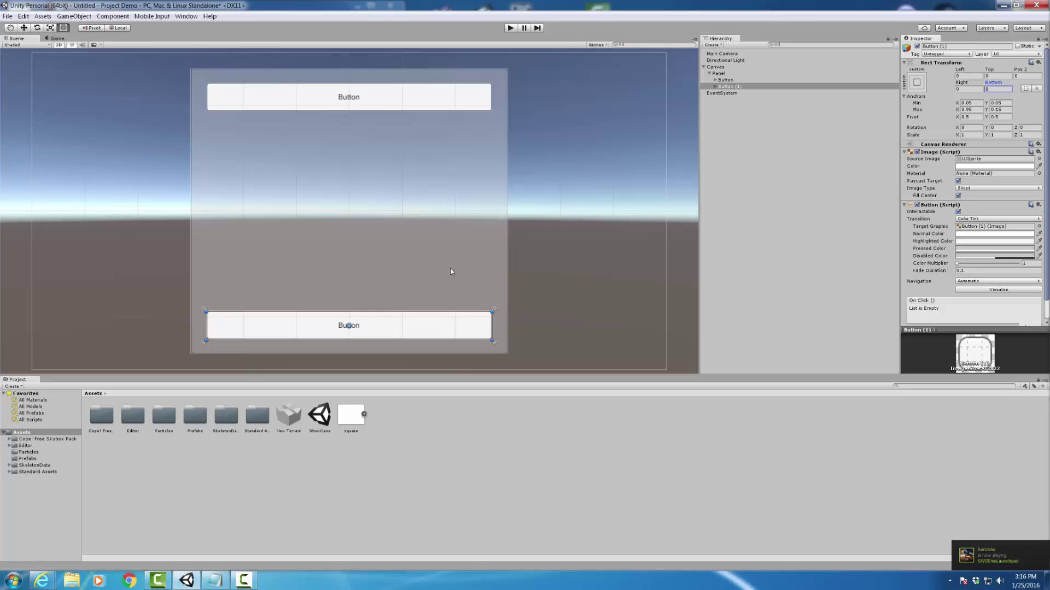
# Inspect the bottom button's text label, then reselect and collapse Button (1).
pyautogui.click(414, 327)
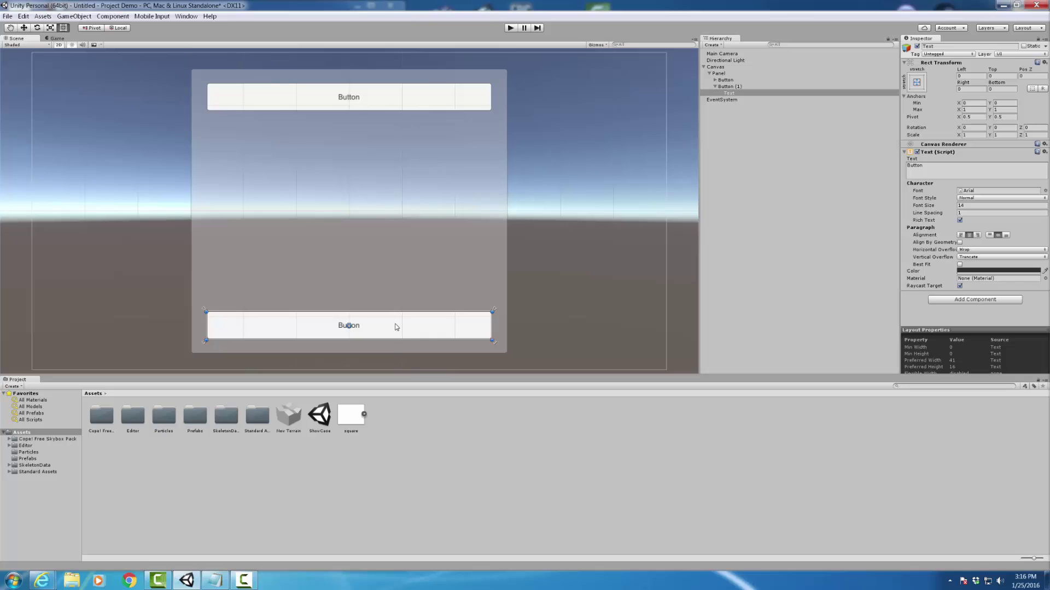
pyautogui.click(730, 87)
pyautogui.click(716, 87)
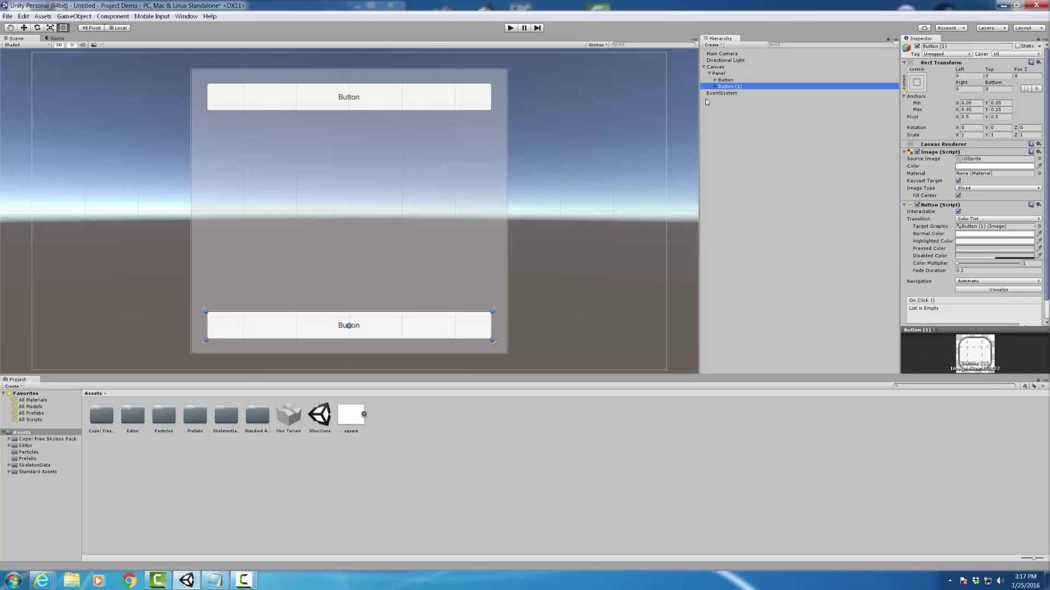
# Duplicate Button (1) and move the copy and its anchors to the panel's middle.
pyautogui.hotkey('ctrl', 'd')
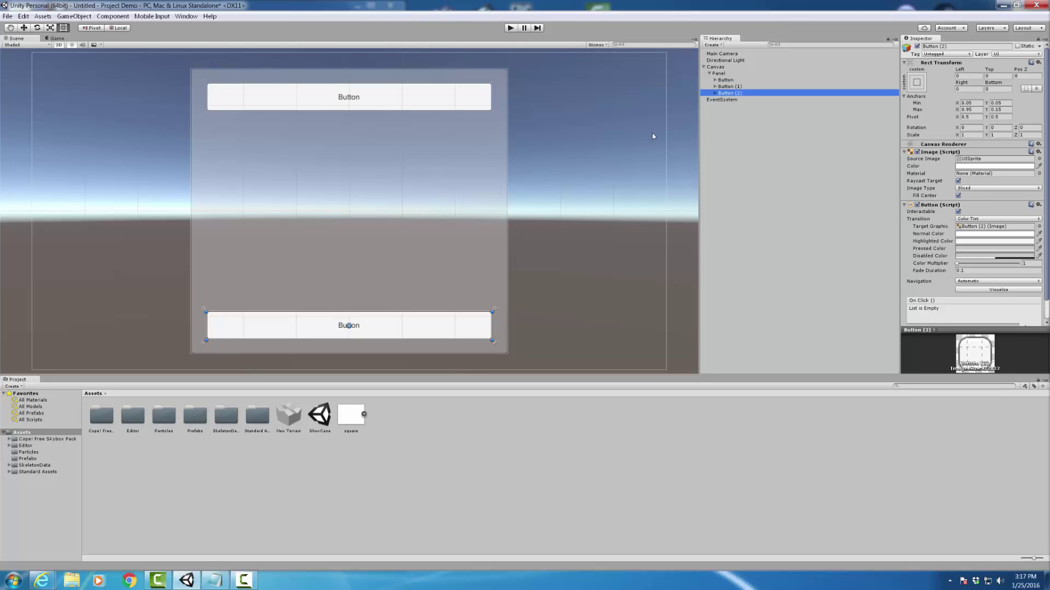
pyautogui.moveTo(393, 329); pyautogui.dragTo(383, 212)
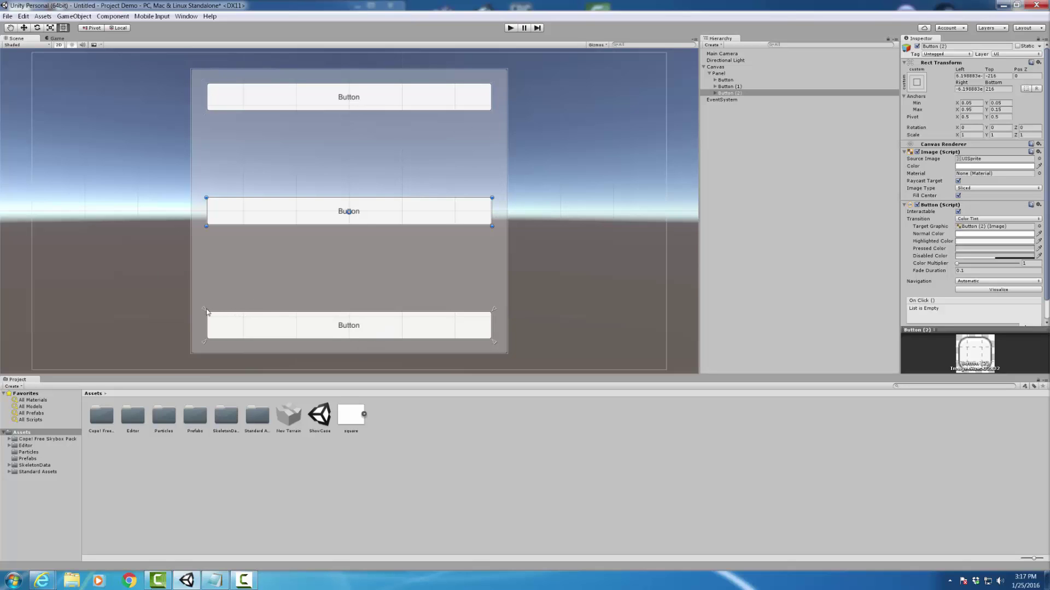
pyautogui.moveTo(206, 312); pyautogui.dragTo(206, 196)
pyautogui.moveTo(205, 344); pyautogui.dragTo(207, 230)
# Set Button (2)'s anchors to Min 0.05/0.45 and Max 0.95/0.55.
pyautogui.click(978, 104)
pyautogui.write('0.05')
pyautogui.press('Tab')
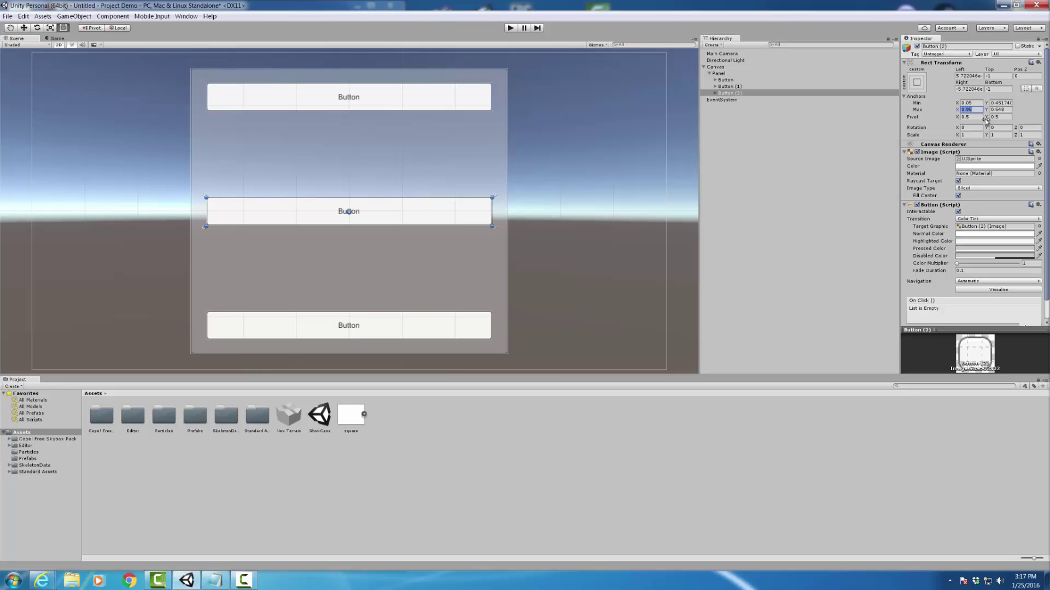
pyautogui.press('Tab')
pyautogui.write('0')
pyautogui.press('Tab')
# Set Button (2)'s Left offset to 0.
pyautogui.press('Tab')
pyautogui.write('0')
pyautogui.click(970, 76)
pyautogui.press('Tab')
pyautogui.press('Tab')
pyautogui.press('Tab')
pyautogui.write('0')
pyautogui.press('Escape')
pyautogui.click(971, 76)
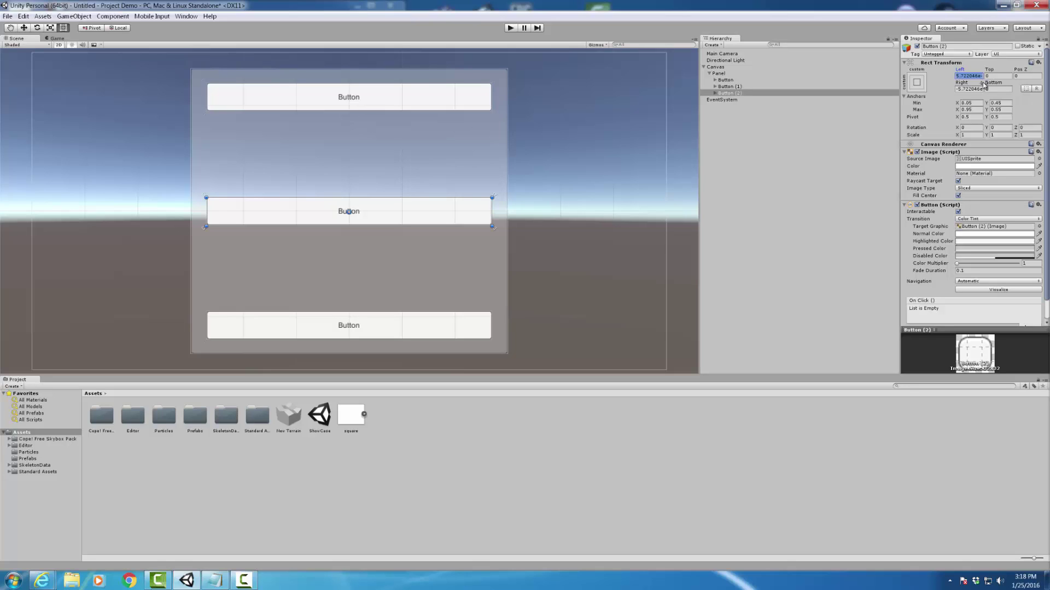
pyautogui.press('End')
pyautogui.press('Home')
pyautogui.press('End')
pyautogui.press('BackSpace')
pyautogui.write('1')
pyautogui.press('BackSpace')
pyautogui.write('0')
# Set Button (2)'s Right offset to 0.
pyautogui.click(972, 89)
pyautogui.write('1')
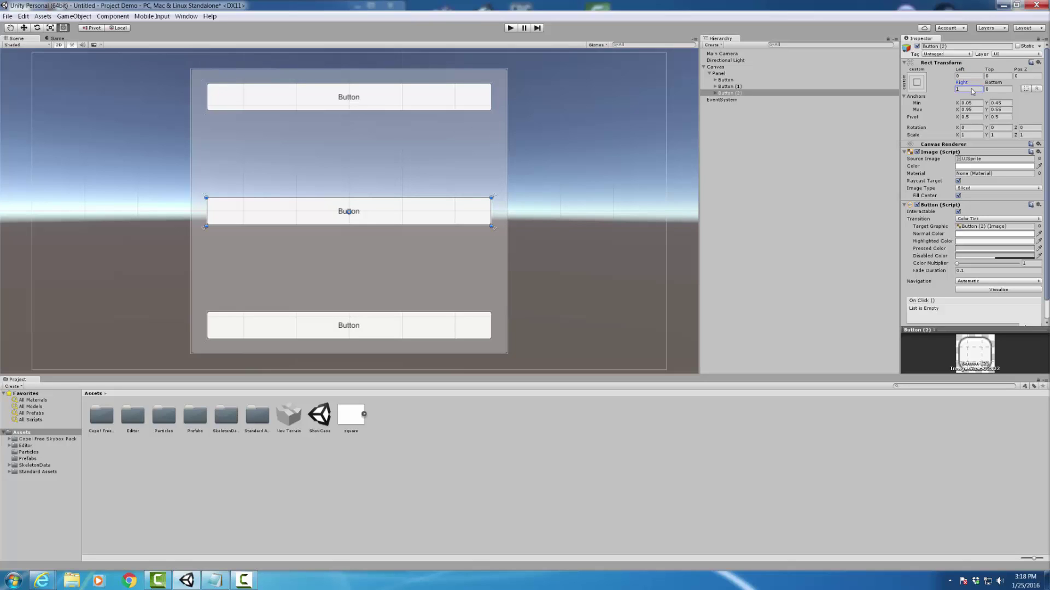
pyautogui.doubleClick(973, 91)
pyautogui.write('0')
# Play-test the panel in the Game view, clicking a button and resizing the view, then stop.
pyautogui.click(350, 189)
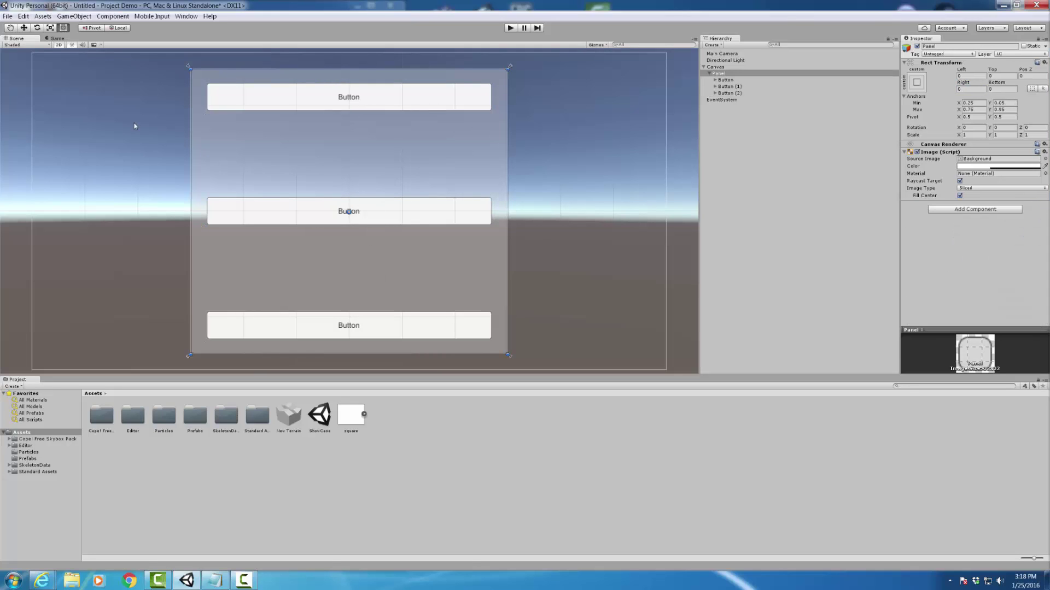
pyautogui.click(57, 38)
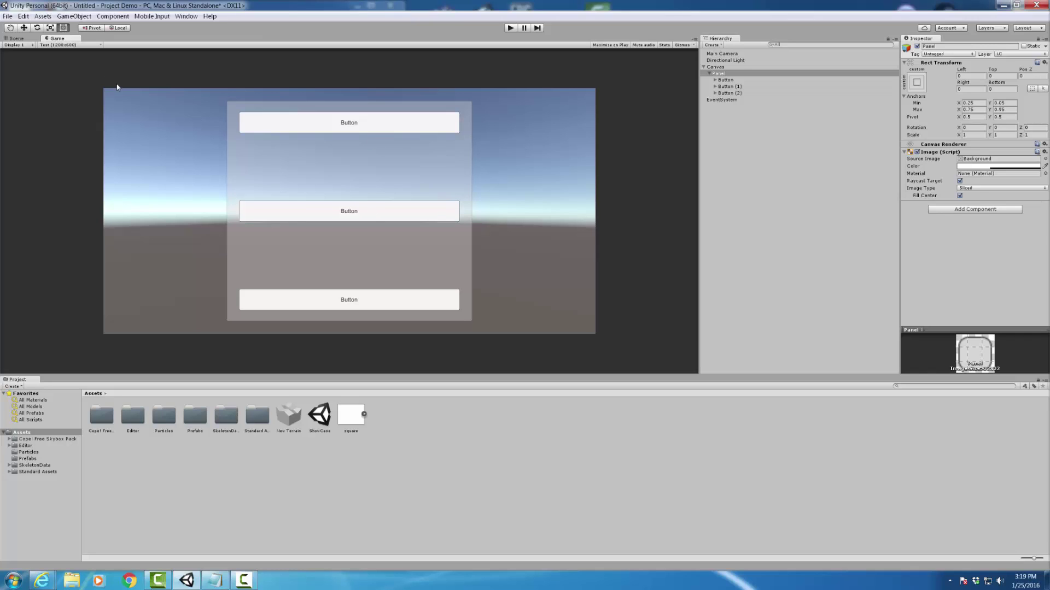
pyautogui.click(510, 27)
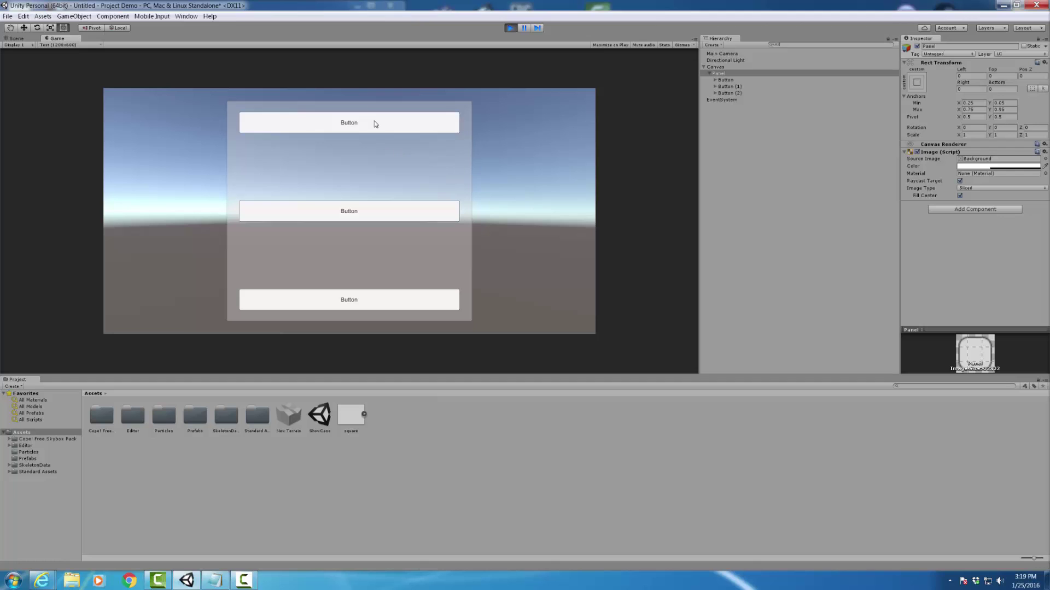
pyautogui.click(380, 213)
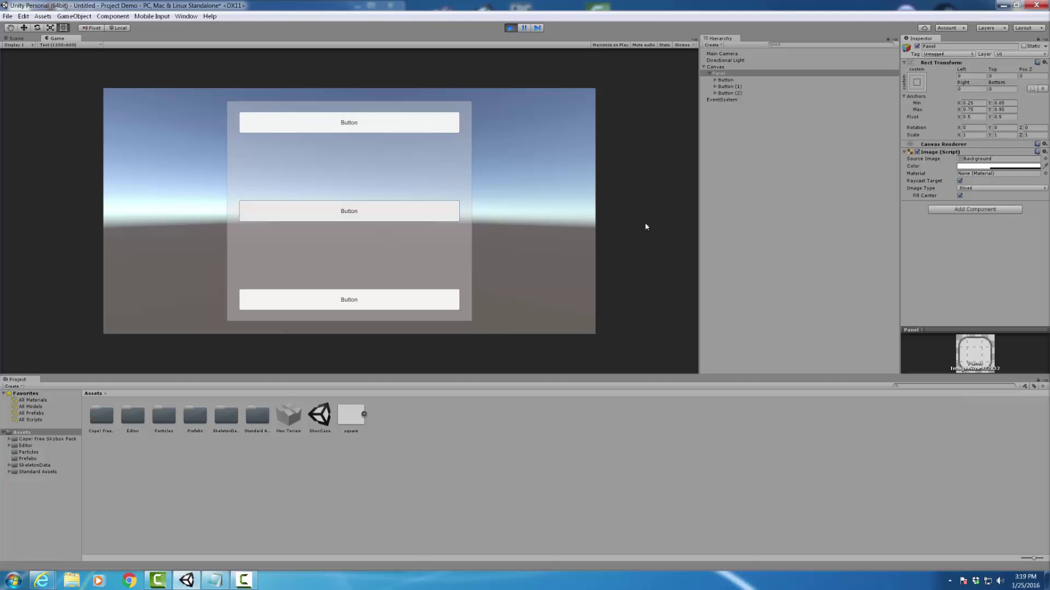
pyautogui.moveTo(698, 235); pyautogui.dragTo(751, 252)
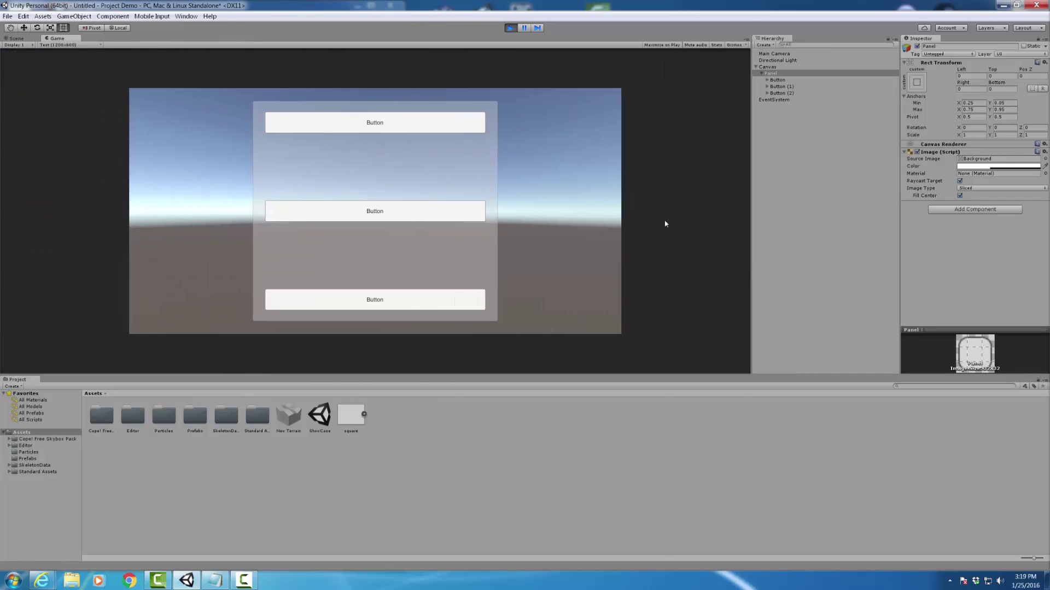
pyautogui.click(509, 29)
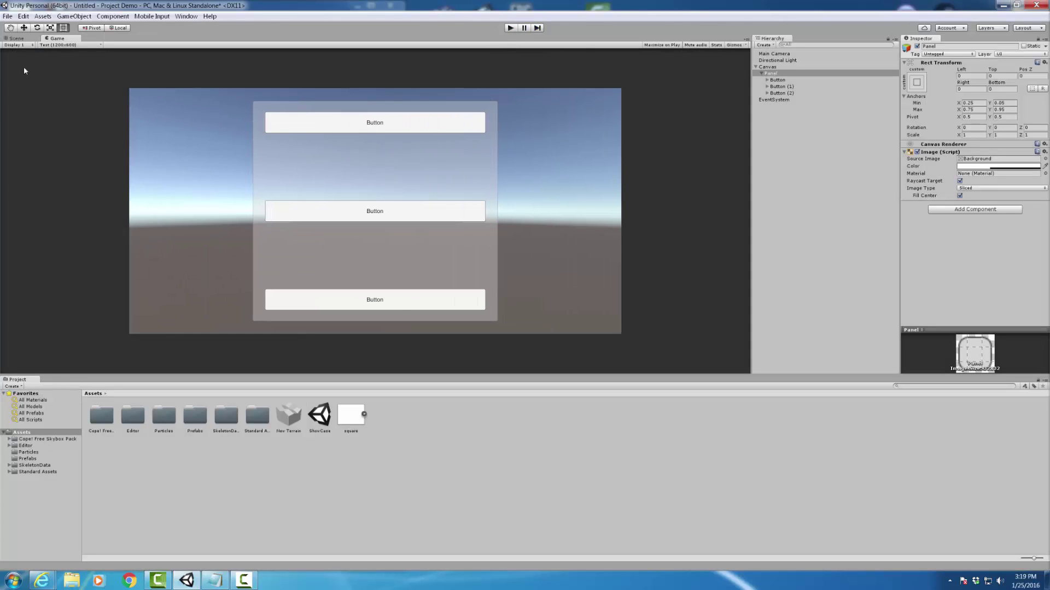
# Back in the Scene view, expand Button, Button (1) and Button (2) and multi-select their three Text children.
pyautogui.click(17, 39)
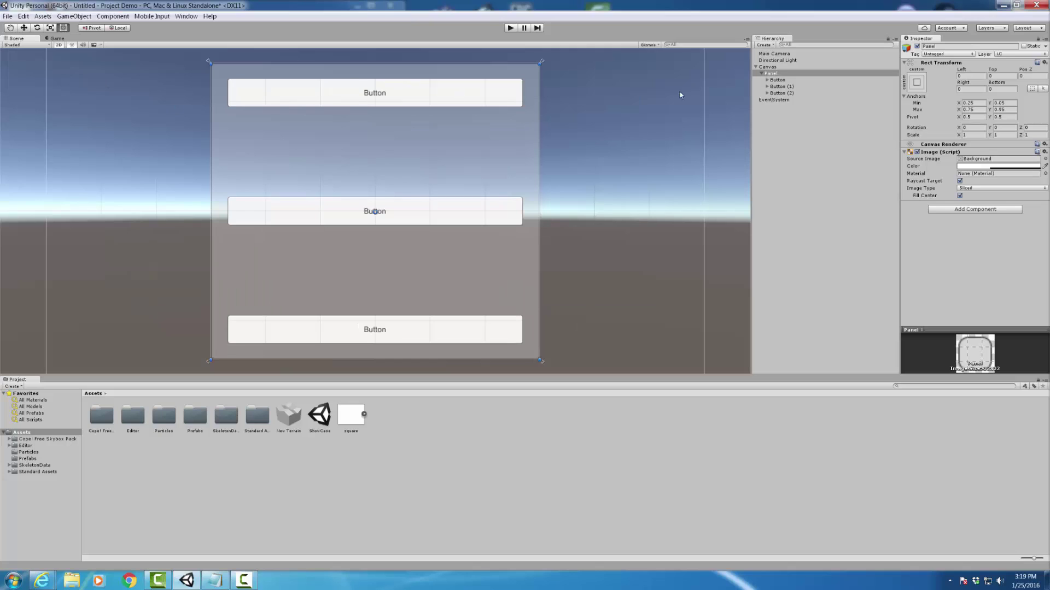
pyautogui.click(767, 80)
pyautogui.click(767, 93)
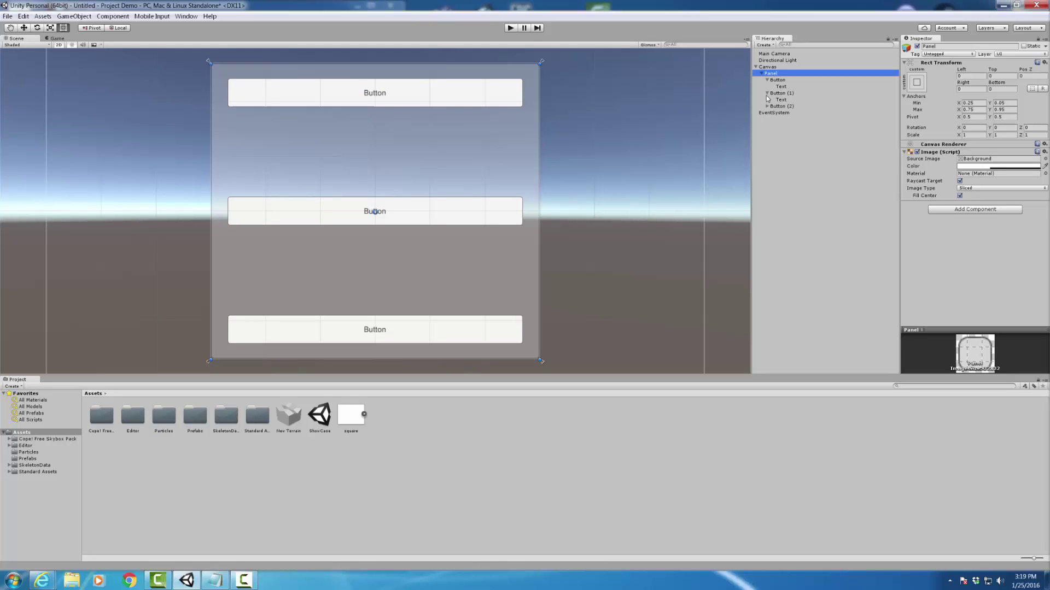
pyautogui.click(767, 106)
pyautogui.click(780, 113)
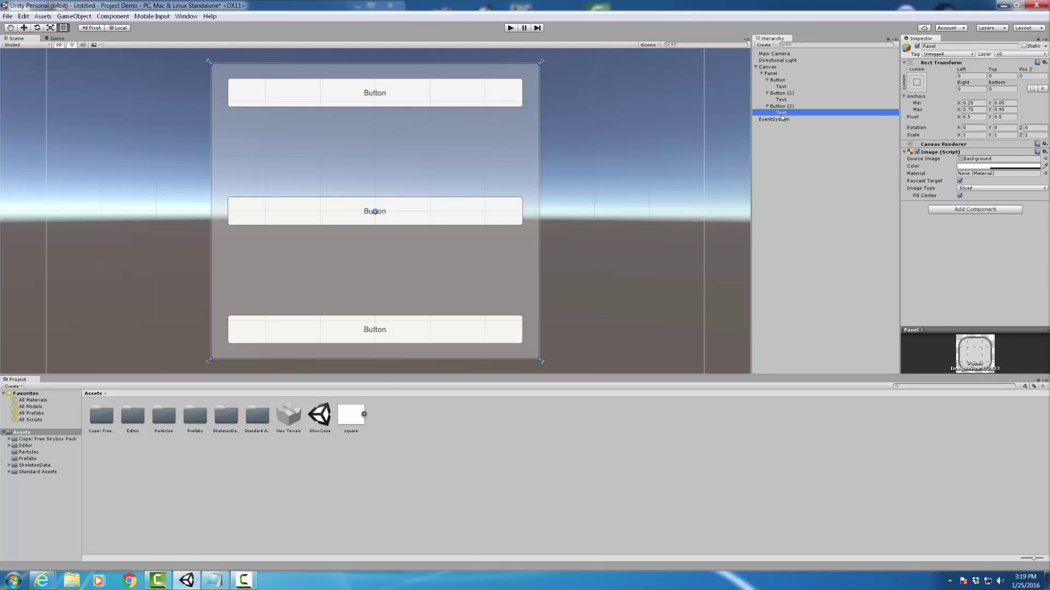
pyautogui.keyDown('ctrl'); pyautogui.click(782, 99); pyautogui.keyUp('ctrl')
pyautogui.keyDown('ctrl'); pyautogui.click(781, 86); pyautogui.keyUp('ctrl')
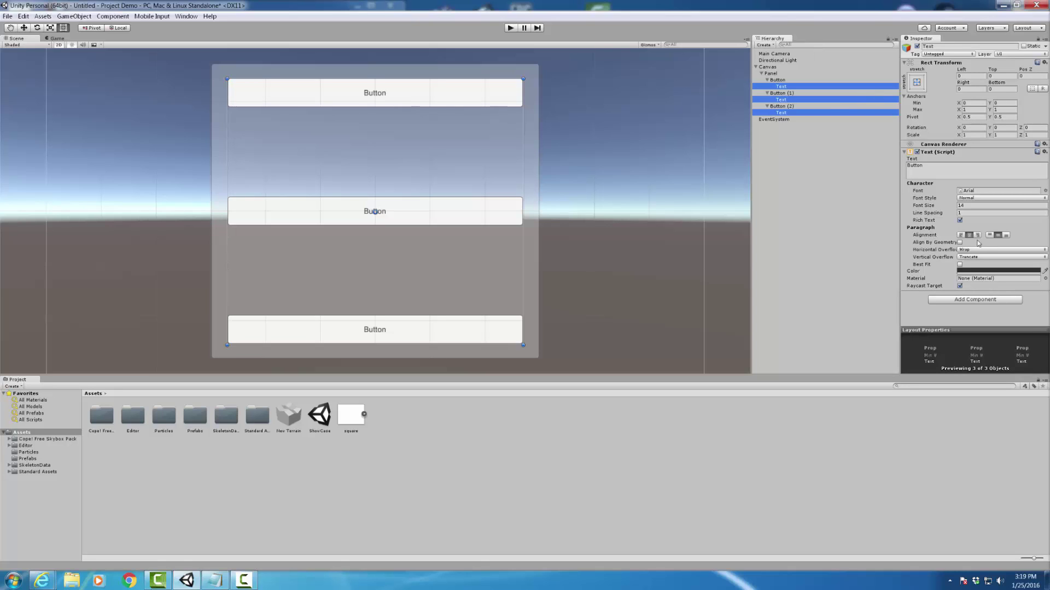
# Enable Best Fit on the three button labels with a minimum size of 20.
pyautogui.click(959, 265)
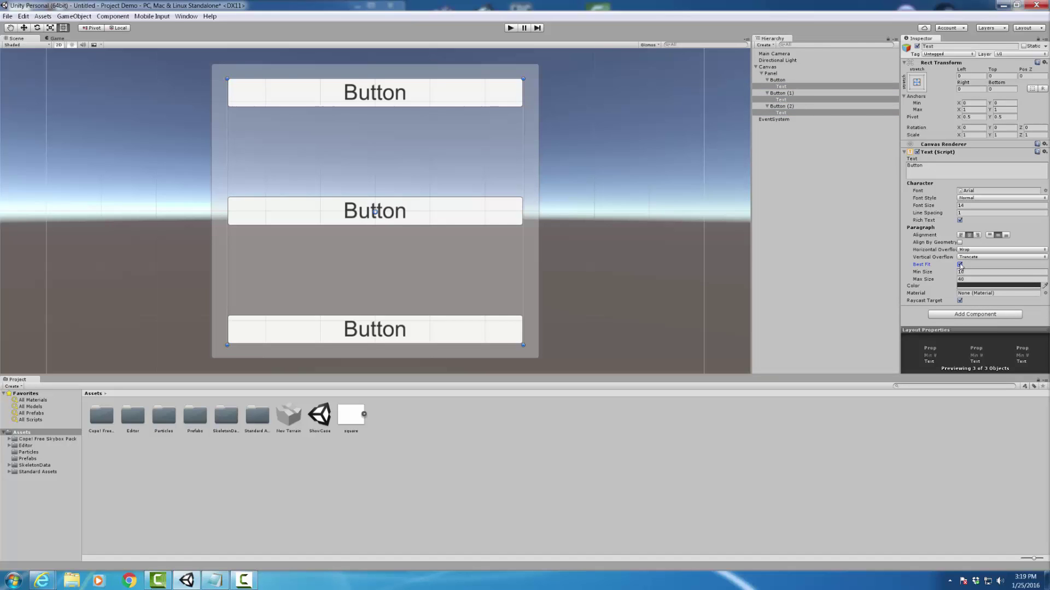
pyautogui.click(978, 272)
pyautogui.write('20')
pyautogui.click(988, 286)
pyautogui.click(980, 273)
pyautogui.press('BackSpace')
pyautogui.write('20')
pyautogui.press('Escape')
# Set the best-fit maximum size to 45 and adjust the minimum size value.
pyautogui.click(976, 279)
pyautogui.write('45')
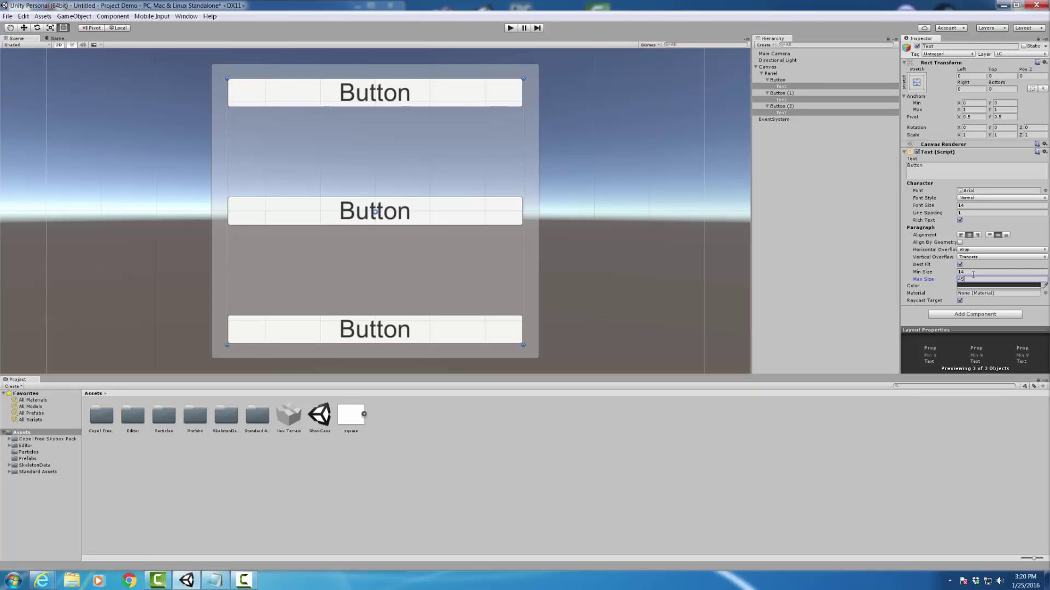
pyautogui.click(974, 273)
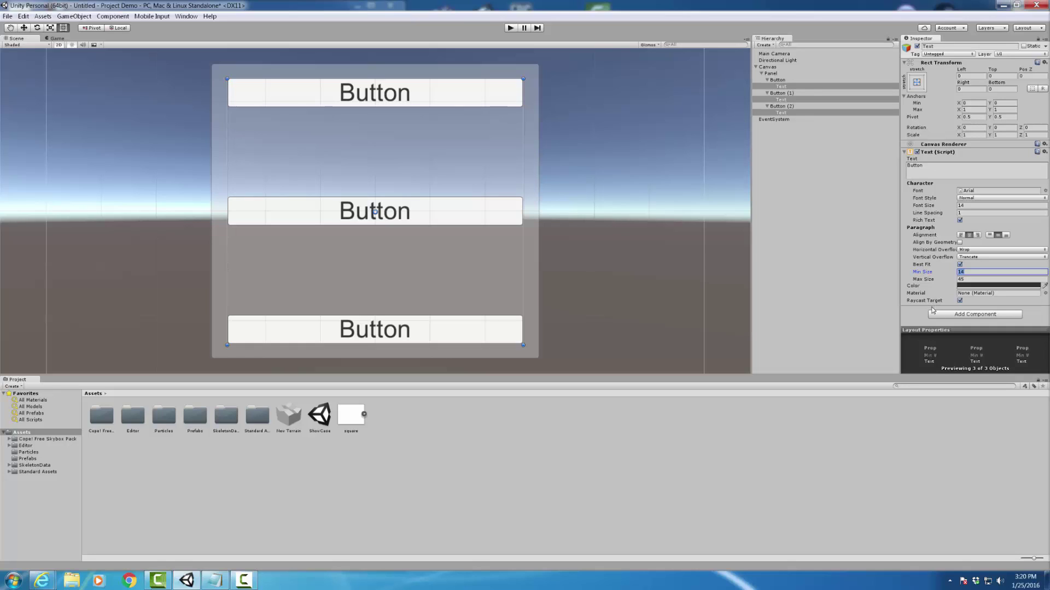
pyautogui.click(972, 280)
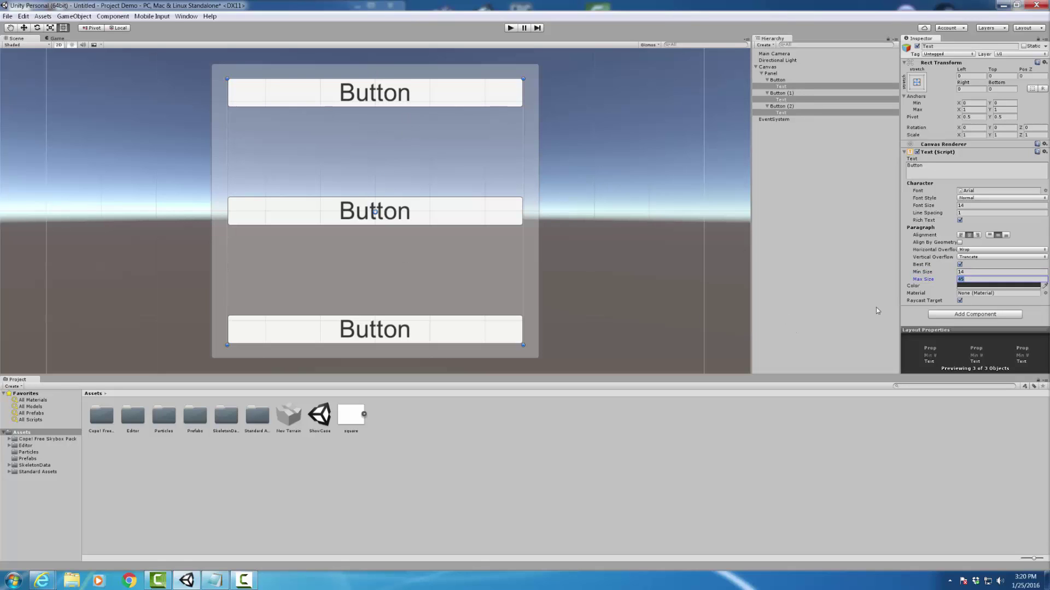
pyautogui.moveTo(923, 273)
pyautogui.mouseDown()
pyautogui.moveTo(945, 273)
pyautogui.moveTo(936, 274)
pyautogui.mouseUp()
pyautogui.click(874, 279)
pyautogui.click(372, 101)
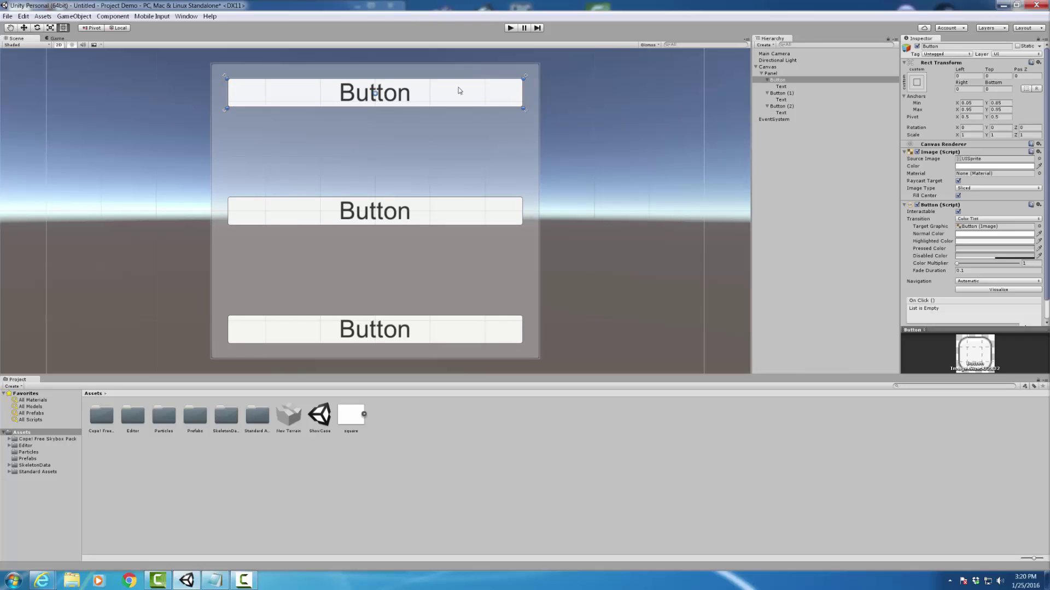
pyautogui.click(782, 93)
pyautogui.click(781, 87)
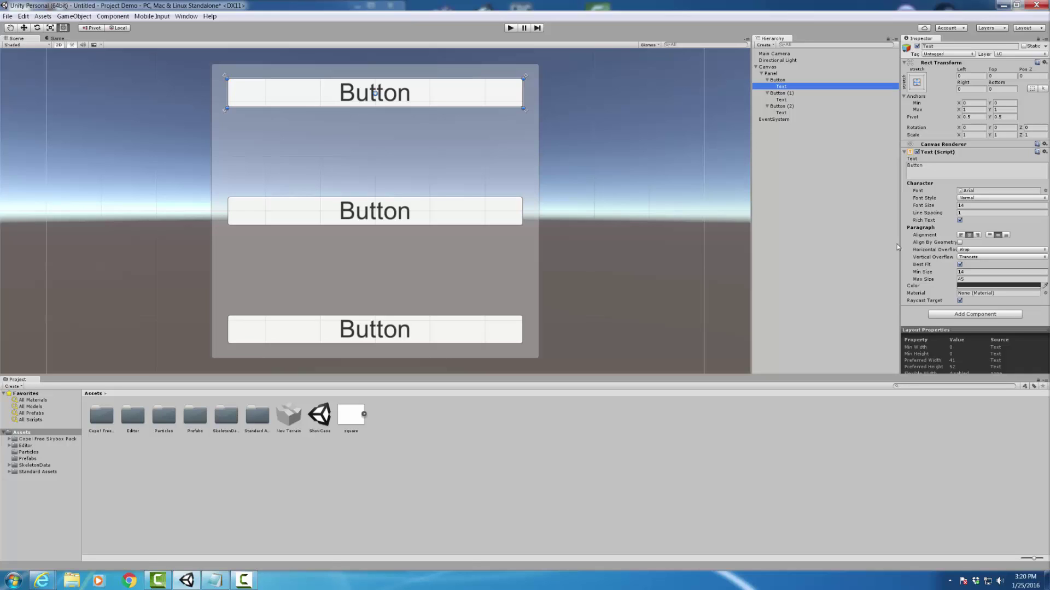
pyautogui.click(659, 137)
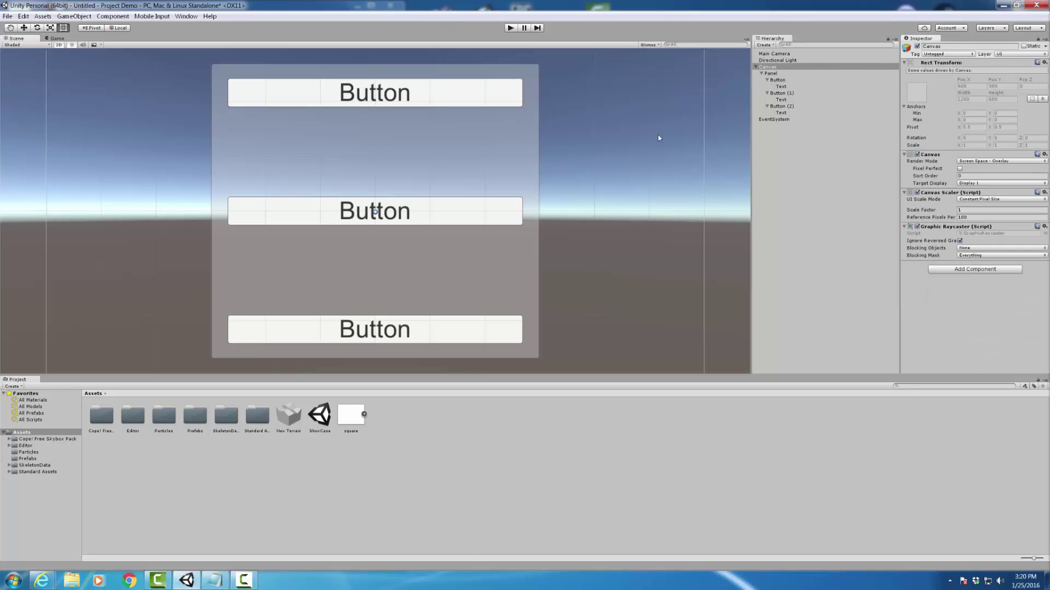